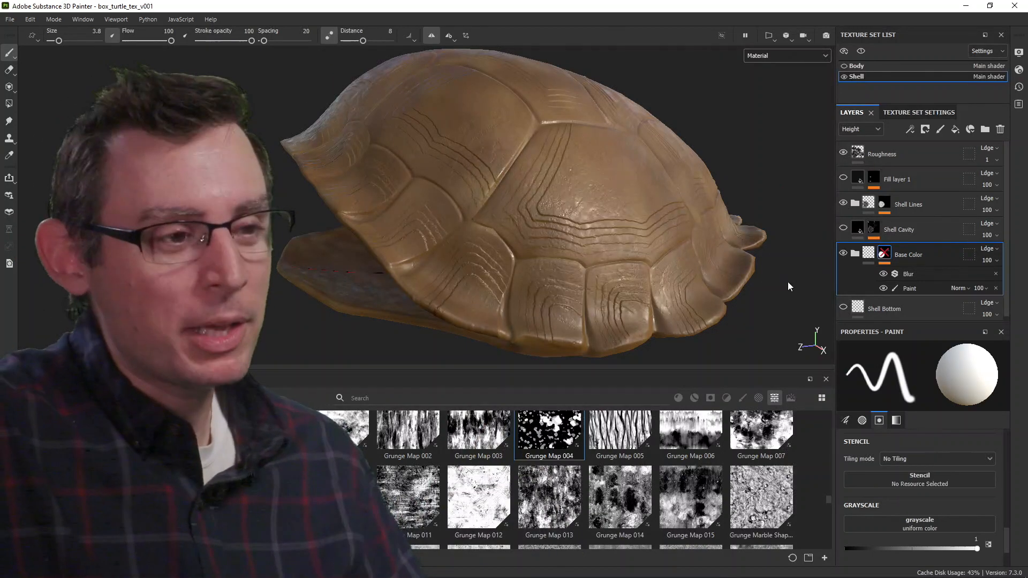
# Remove the existing mask from the Base Color folder of the Shell texture set.
pyautogui.rightClick(885, 255)
pyautogui.click(921, 122)
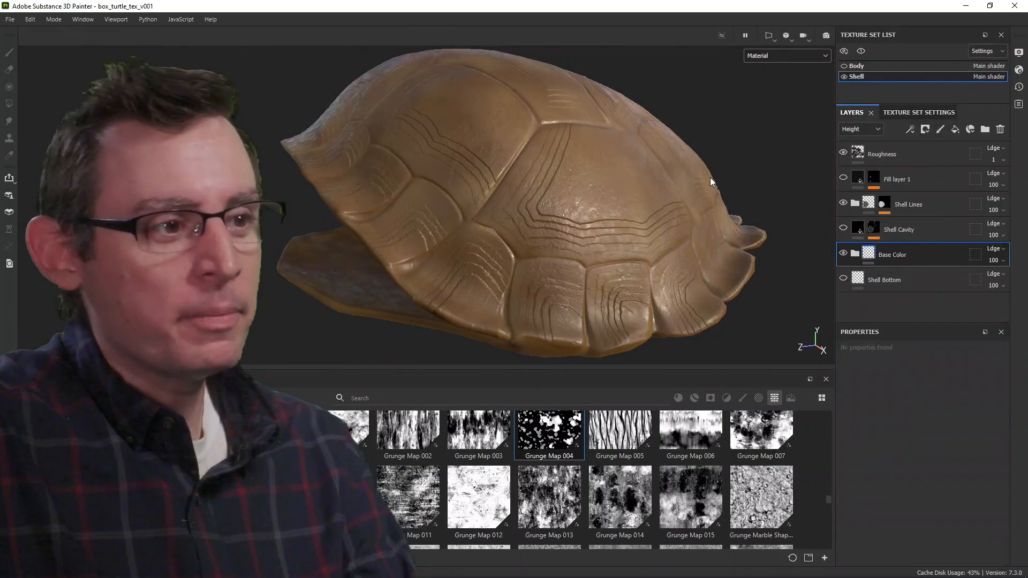
pyautogui.scroll(3, 606, 172)
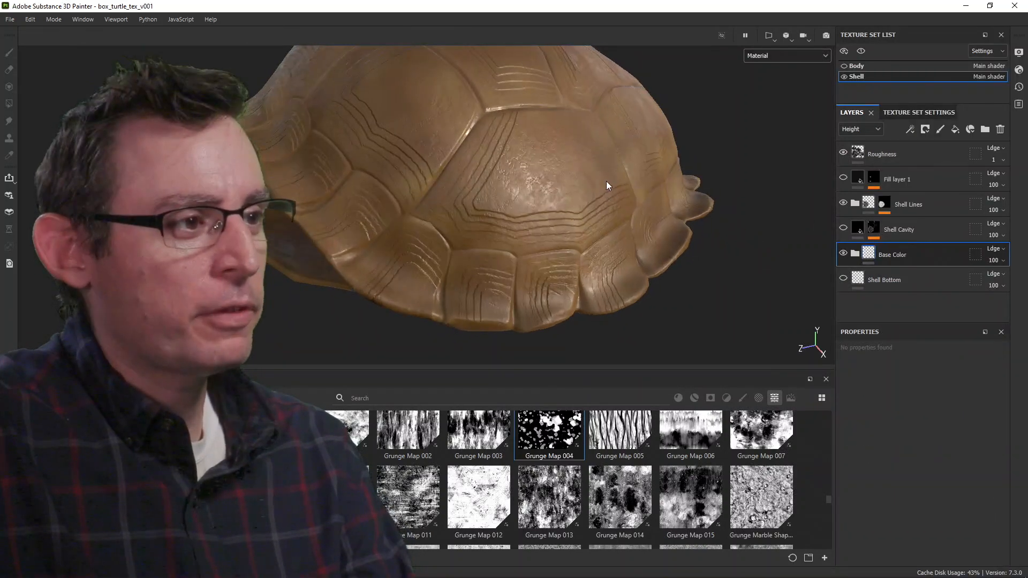
pyautogui.scroll(-2, 606, 185)
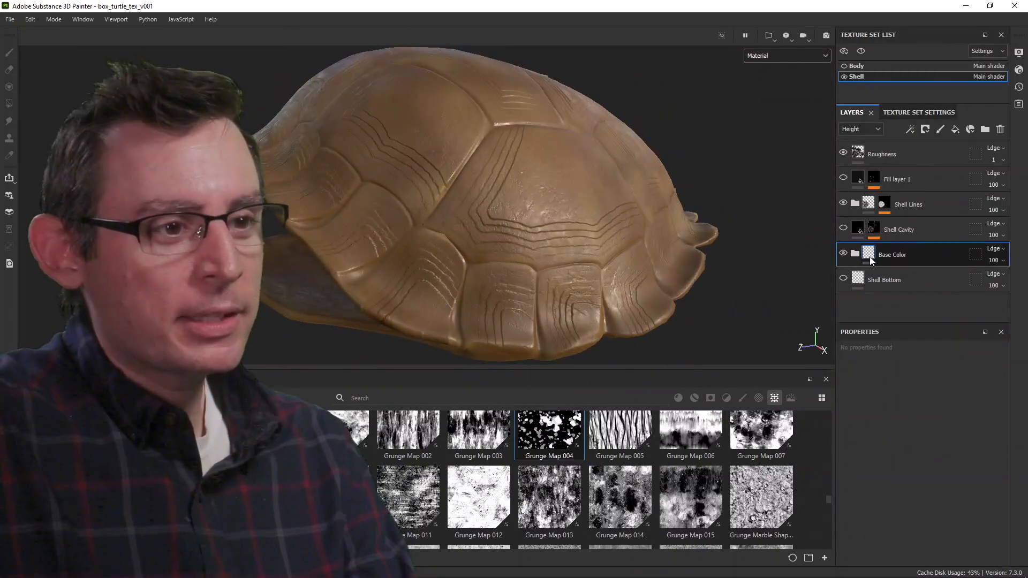
# Toggle the Base Color folder's visibility to compare the shell with and without it.
pyautogui.click(843, 254)
pyautogui.click(843, 254)
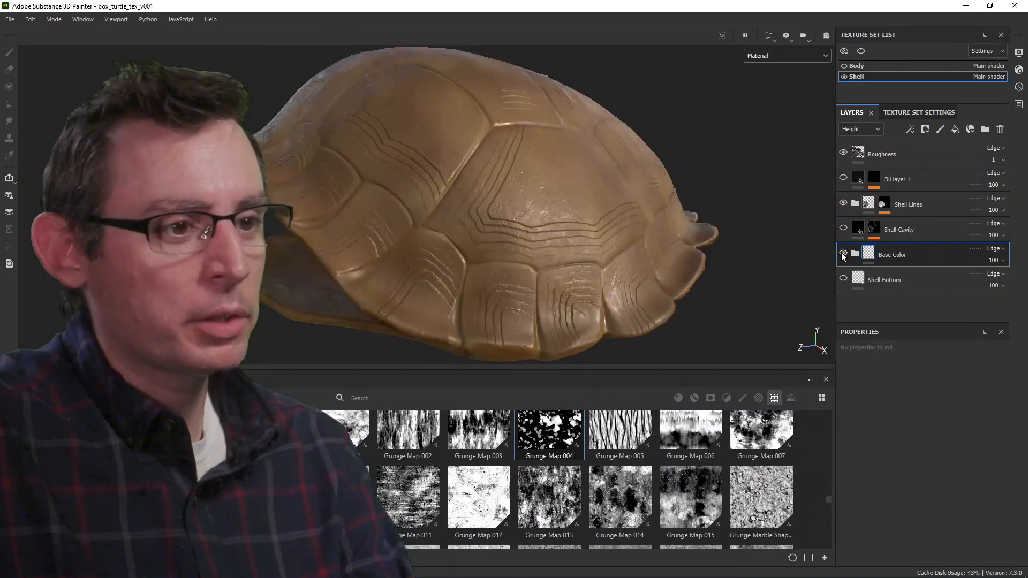
pyautogui.click(843, 253)
pyautogui.click(843, 254)
# Show the Shell Bottom layer and inspect it with the Base Color folder hidden, leaving both visible.
pyautogui.keyDown('alt'); pyautogui.moveTo(693, 229); pyautogui.dragTo(663, 200); pyautogui.keyUp('alt')
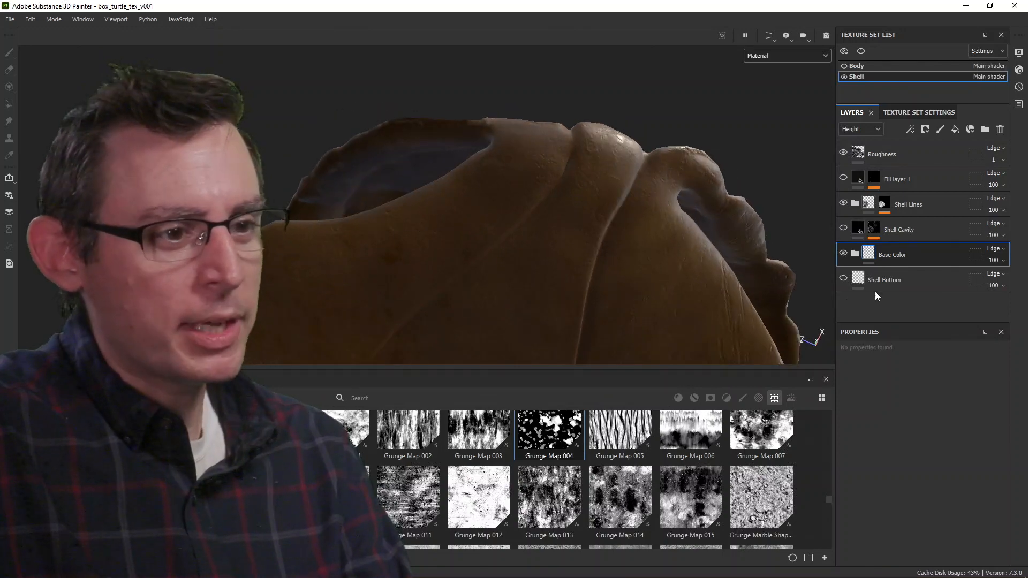
pyautogui.click(843, 278)
pyautogui.click(843, 252)
pyautogui.keyDown('alt'); pyautogui.moveTo(570, 210); pyautogui.dragTo(573, 156, button='middle'); pyautogui.keyUp('alt')
pyautogui.keyDown('alt'); pyautogui.moveTo(573, 155); pyautogui.dragTo(624, 217); pyautogui.keyUp('alt')
pyautogui.keyDown('alt'); pyautogui.moveTo(624, 217); pyautogui.dragTo(545, 208, button='right'); pyautogui.keyUp('alt')
pyautogui.keyDown('alt'); pyautogui.moveTo(545, 208); pyautogui.dragTo(577, 272); pyautogui.keyUp('alt')
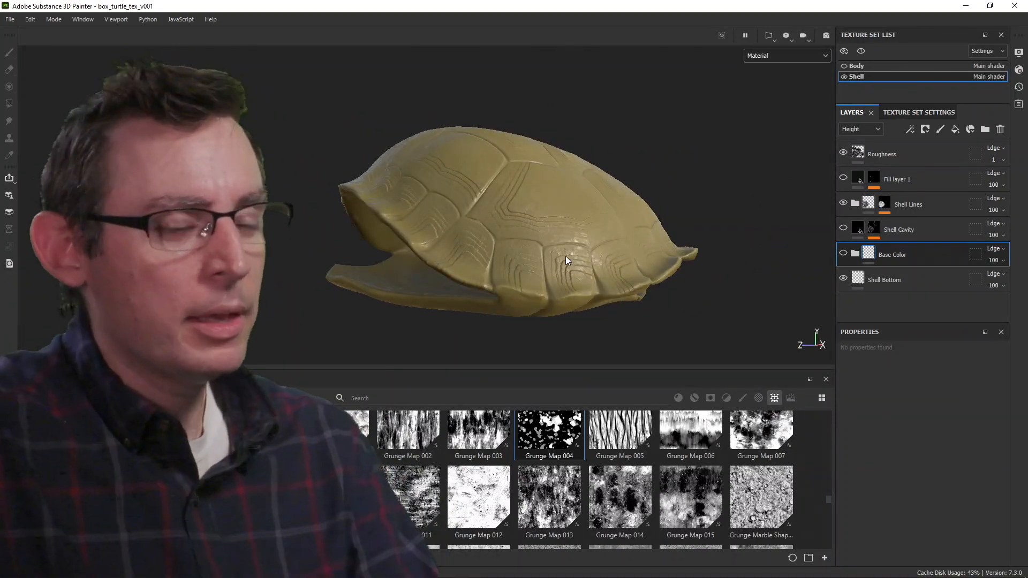
pyautogui.click(843, 254)
# Inspect the shell's rim plates and the fill layers inside the Base Color folder, collapsing the folder again.
pyautogui.scroll(5, 645, 272)
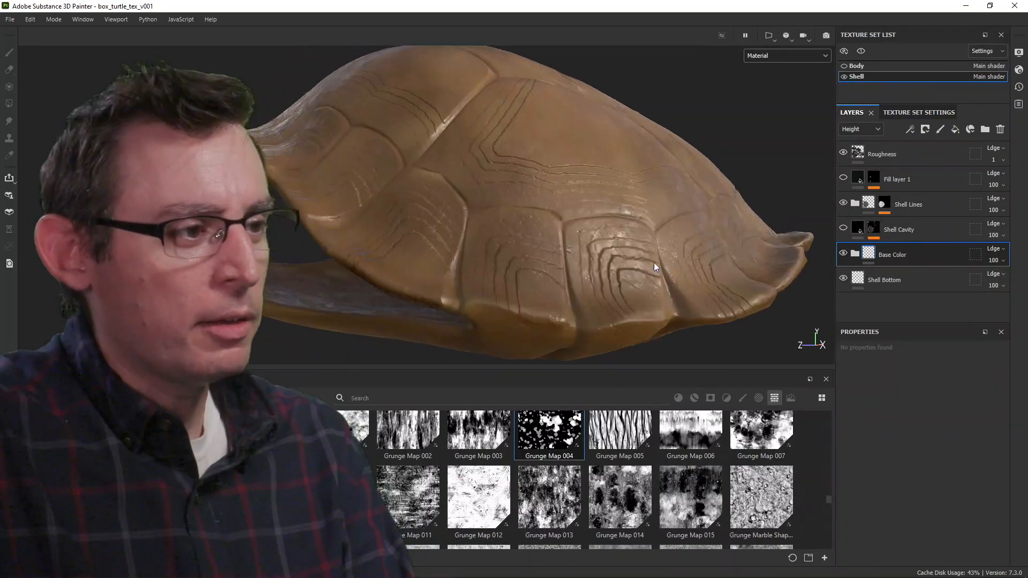
pyautogui.scroll(2, 653, 267)
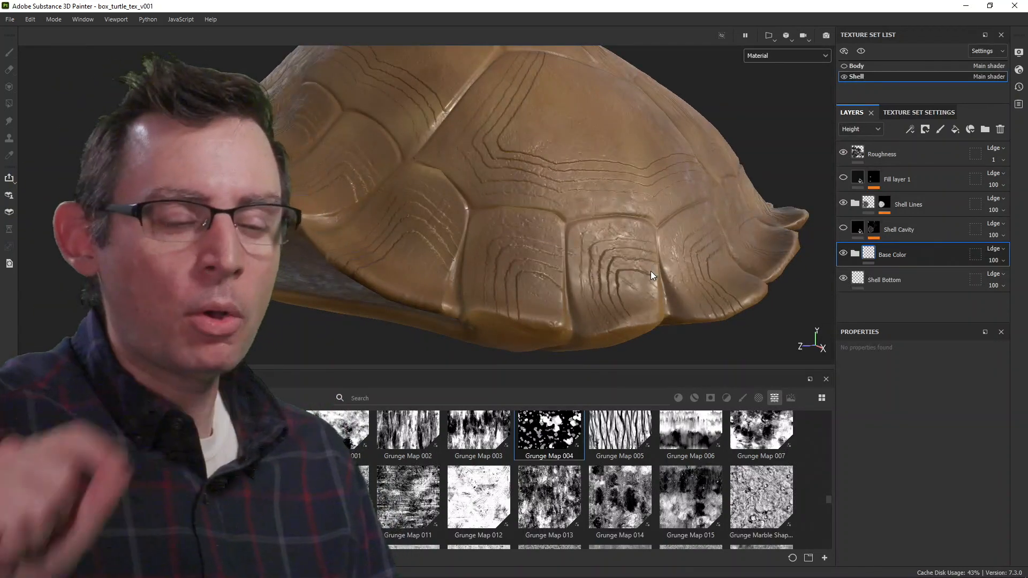
pyautogui.keyDown('alt'); pyautogui.moveTo(666, 239); pyautogui.dragTo(608, 274); pyautogui.keyUp('alt')
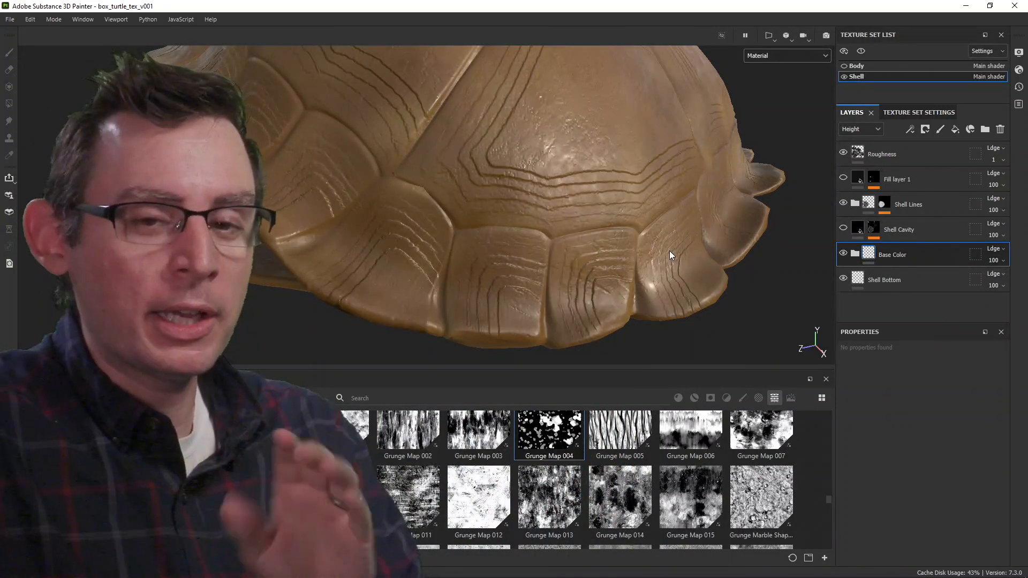
pyautogui.keyDown('alt'); pyautogui.moveTo(646, 233); pyautogui.dragTo(631, 222, button='middle'); pyautogui.keyUp('alt')
pyautogui.click(907, 302)
pyautogui.scroll(-2, 930, 275)
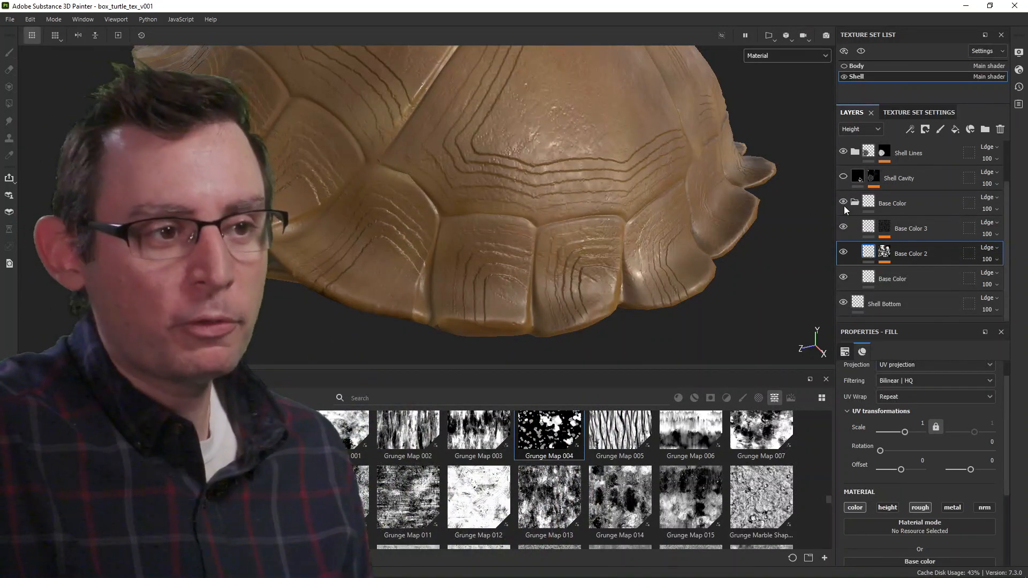
pyautogui.click(853, 202)
pyautogui.click(860, 230)
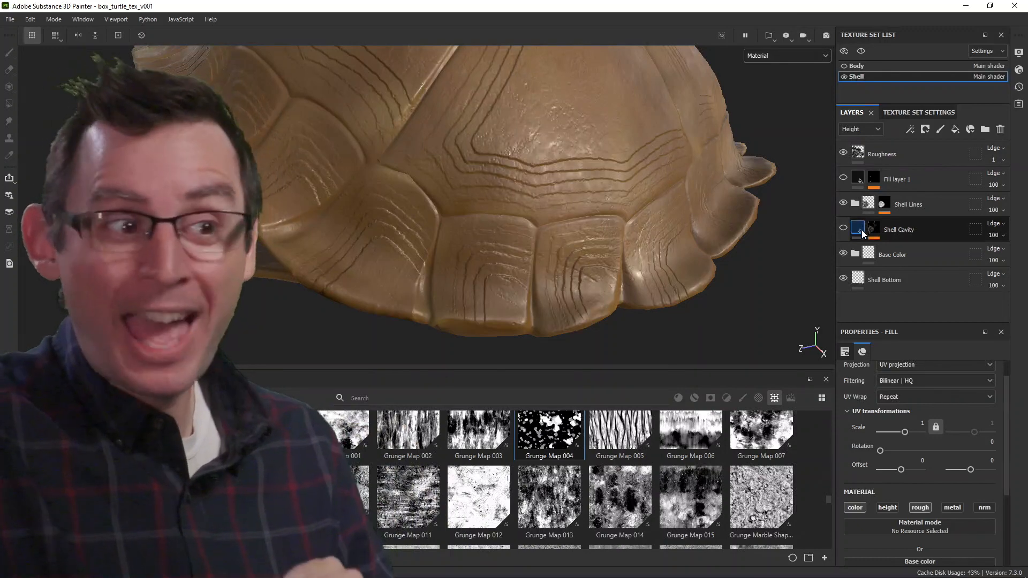
# Add a black mask to the Base Color folder and toggle the mask on.
pyautogui.click(877, 255)
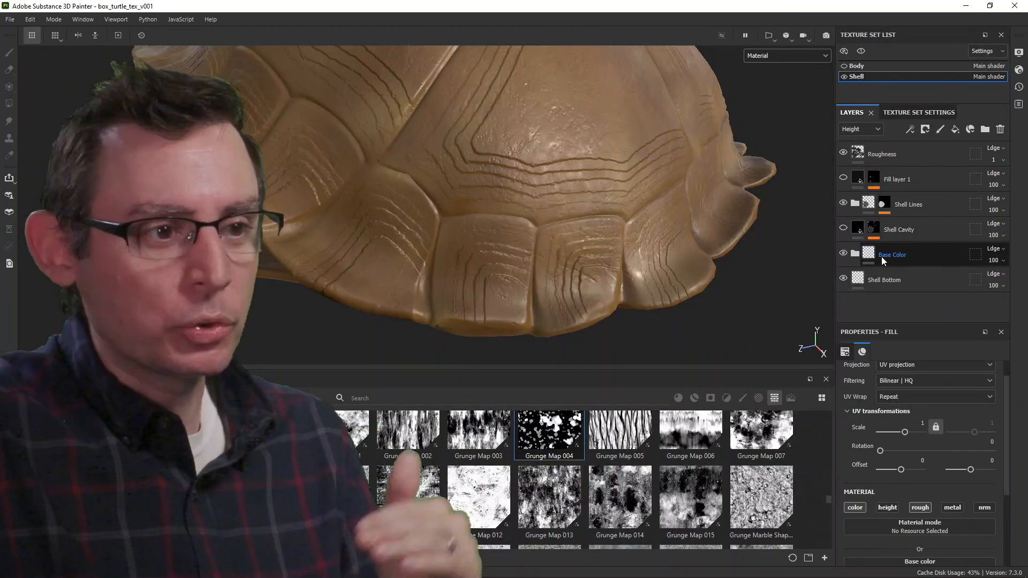
pyautogui.rightClick(881, 256)
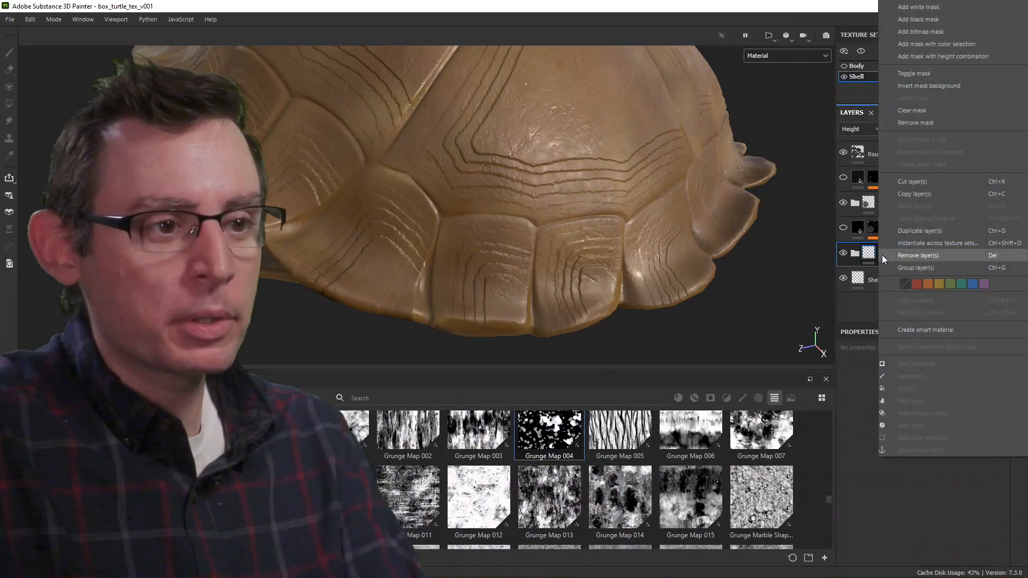
pyautogui.click(936, 19)
pyautogui.keyDown('alt'); pyautogui.moveTo(721, 206); pyautogui.dragTo(643, 185); pyautogui.keyUp('alt')
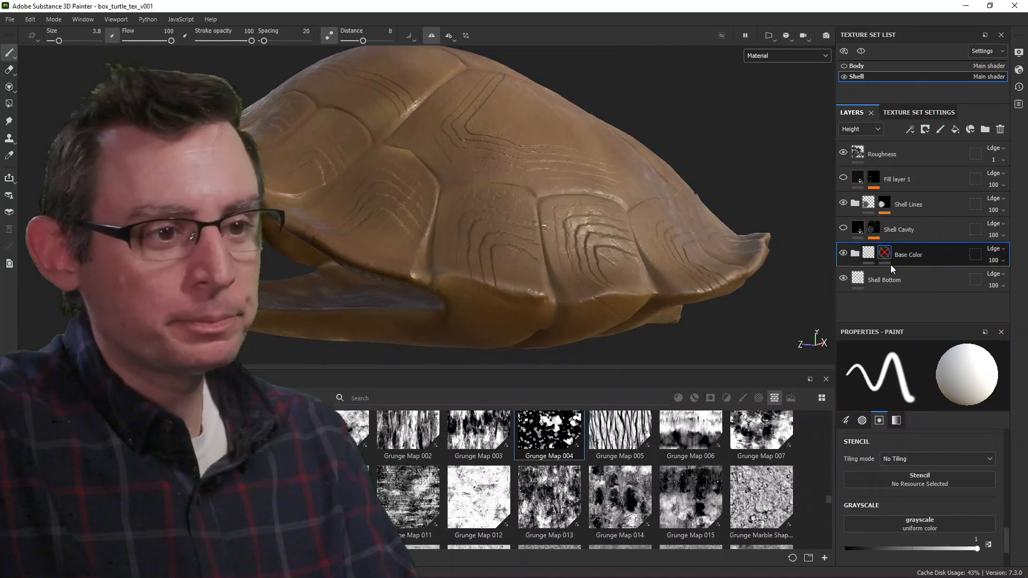
pyautogui.rightClick(881, 252)
pyautogui.click(920, 71)
pyautogui.hotkey('ctrl', 'z')
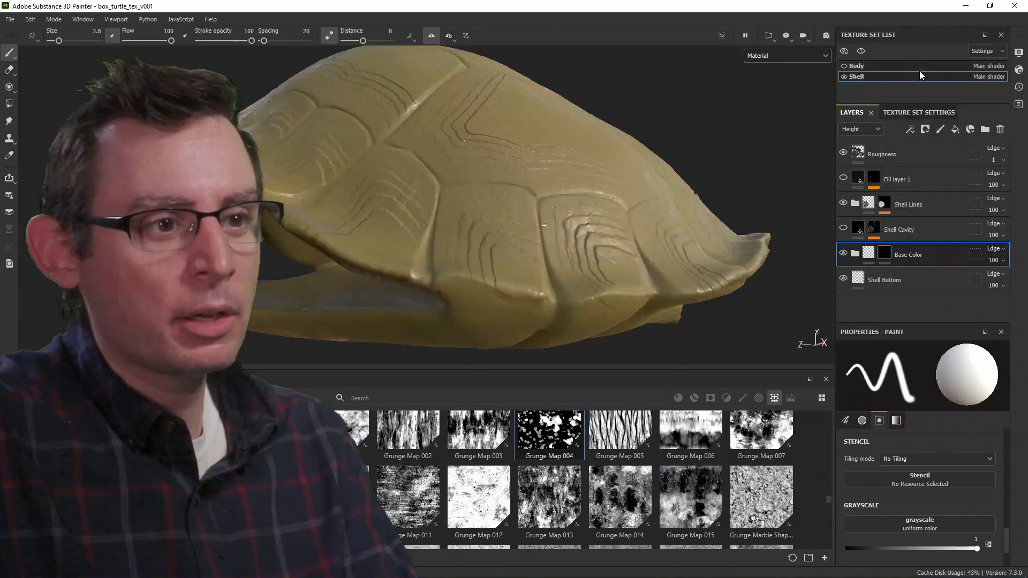
# Add a paint effect to the Base Color folder's black mask.
pyautogui.moveTo(622, 172)
pyautogui.keyDown('alt'); pyautogui.mouseDown()
pyautogui.moveTo(619, 142)
pyautogui.moveTo(626, 178)
pyautogui.mouseUp(); pyautogui.keyUp('alt')
pyautogui.keyDown('alt'); pyautogui.moveTo(626, 179); pyautogui.dragTo(591, 168, button='middle'); pyautogui.keyUp('alt')
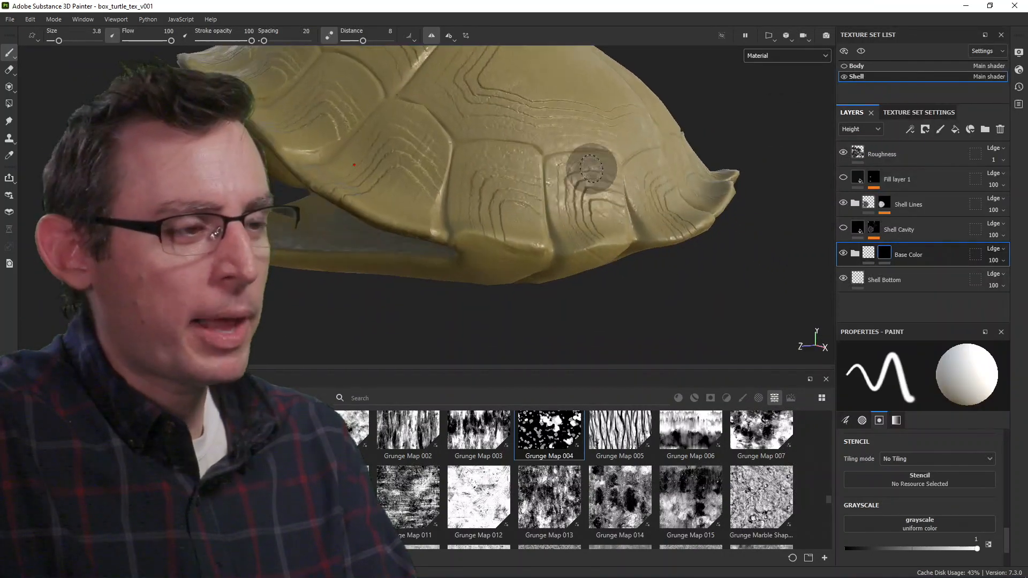
pyautogui.keyDown('alt'); pyautogui.moveTo(591, 168); pyautogui.dragTo(592, 145); pyautogui.keyUp('alt')
pyautogui.keyDown('alt'); pyautogui.moveTo(592, 144); pyautogui.dragTo(600, 157, button='middle'); pyautogui.keyUp('alt')
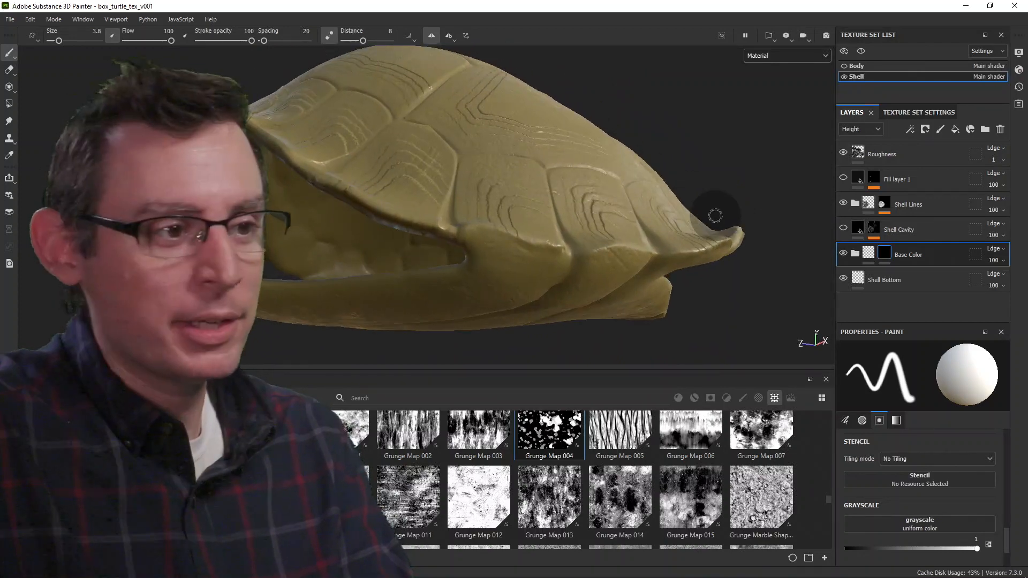
pyautogui.keyDown('alt'); pyautogui.moveTo(694, 186); pyautogui.dragTo(676, 236); pyautogui.keyUp('alt')
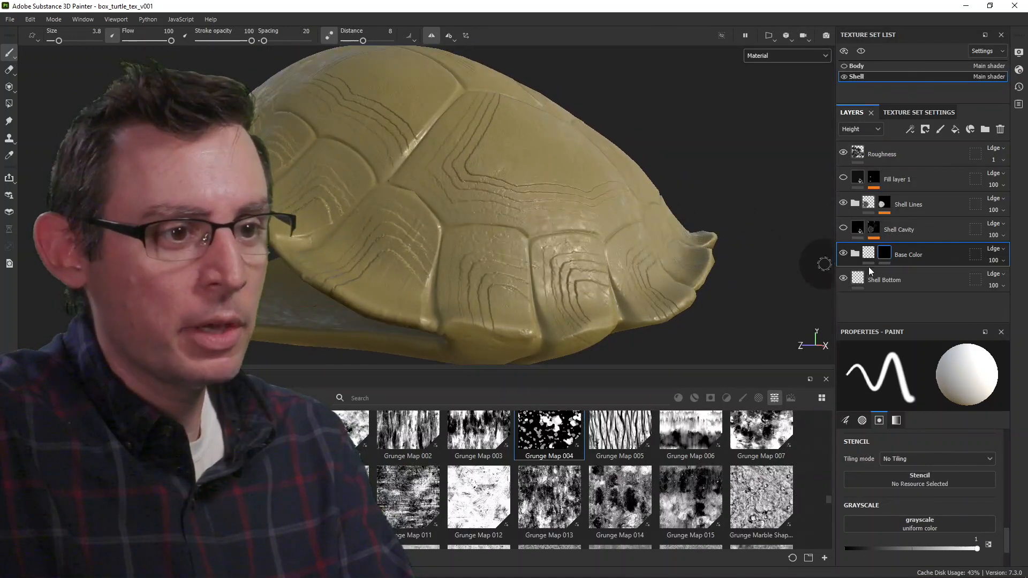
pyautogui.click(911, 129)
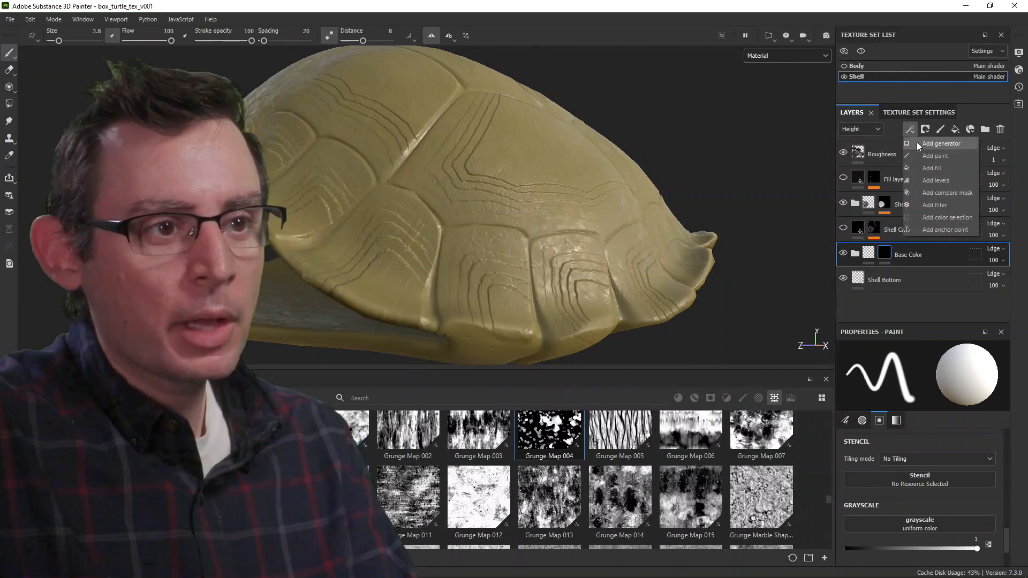
pyautogui.click(919, 155)
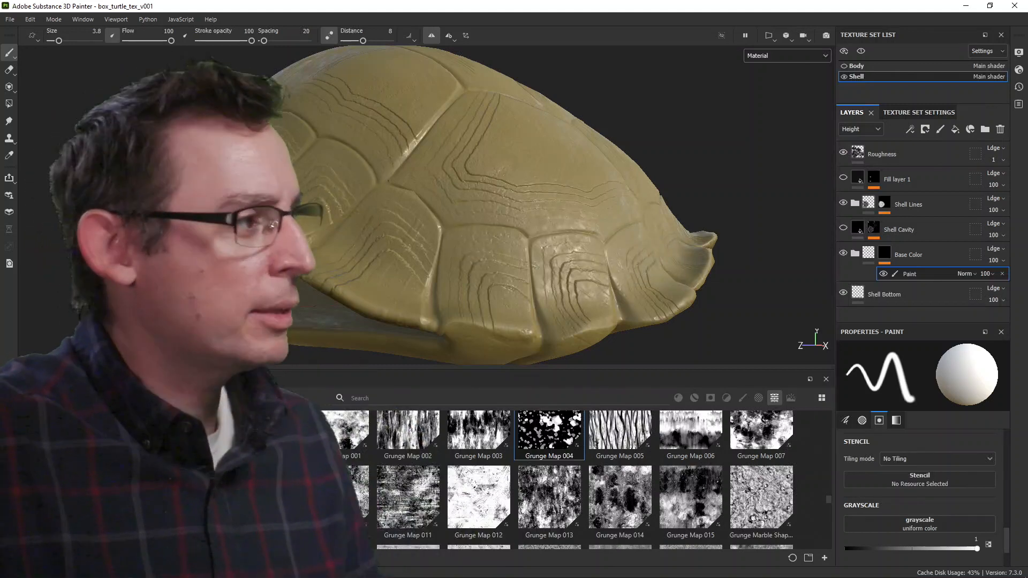
# Activate the Polygon Fill tool and try its fill modes on the shell, ending with UV chunk fill.
pyautogui.click(10, 105)
pyautogui.keyDown('alt'); pyautogui.moveTo(383, 159); pyautogui.dragTo(391, 188); pyautogui.keyUp('alt')
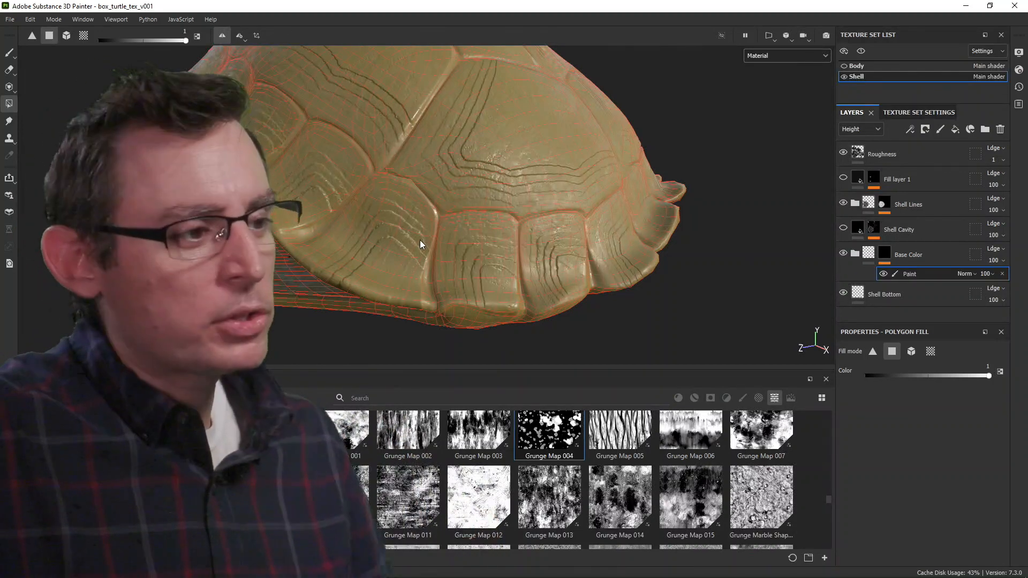
pyautogui.keyDown('alt'); pyautogui.moveTo(360, 250); pyautogui.dragTo(457, 275, button='middle'); pyautogui.keyUp('alt')
pyautogui.keyDown('alt'); pyautogui.moveTo(457, 275); pyautogui.dragTo(466, 298, button='right'); pyautogui.keyUp('alt')
pyautogui.keyDown('alt'); pyautogui.moveTo(466, 298); pyautogui.dragTo(424, 297); pyautogui.keyUp('alt')
pyautogui.keyDown('alt'); pyautogui.moveTo(424, 297); pyautogui.dragTo(405, 200, button='middle'); pyautogui.keyUp('alt')
pyautogui.keyDown('alt'); pyautogui.moveTo(405, 201); pyautogui.dragTo(557, 218, button='right'); pyautogui.keyUp('alt')
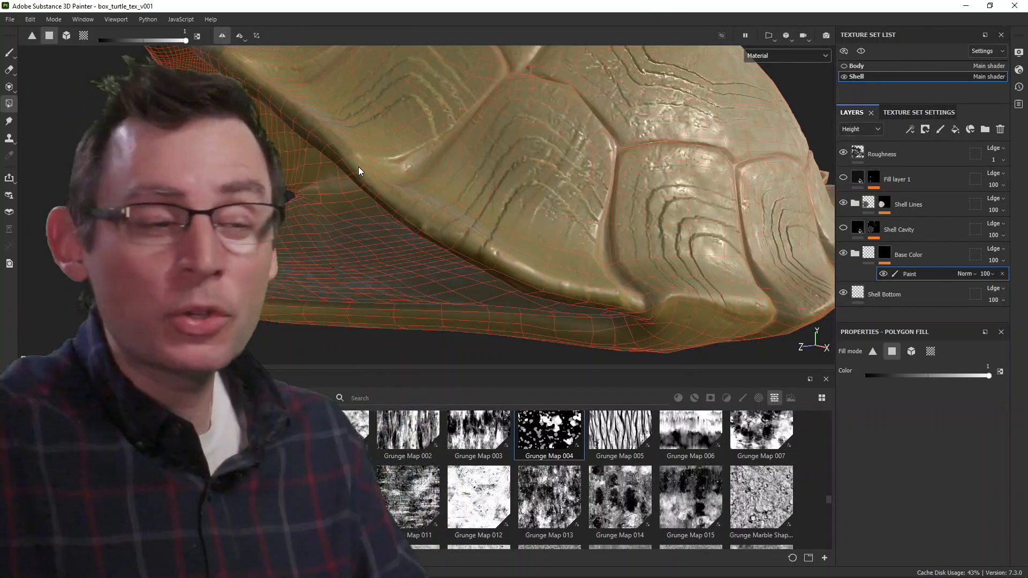
pyautogui.keyDown('alt'); pyautogui.moveTo(618, 243); pyautogui.dragTo(543, 231); pyautogui.keyUp('alt')
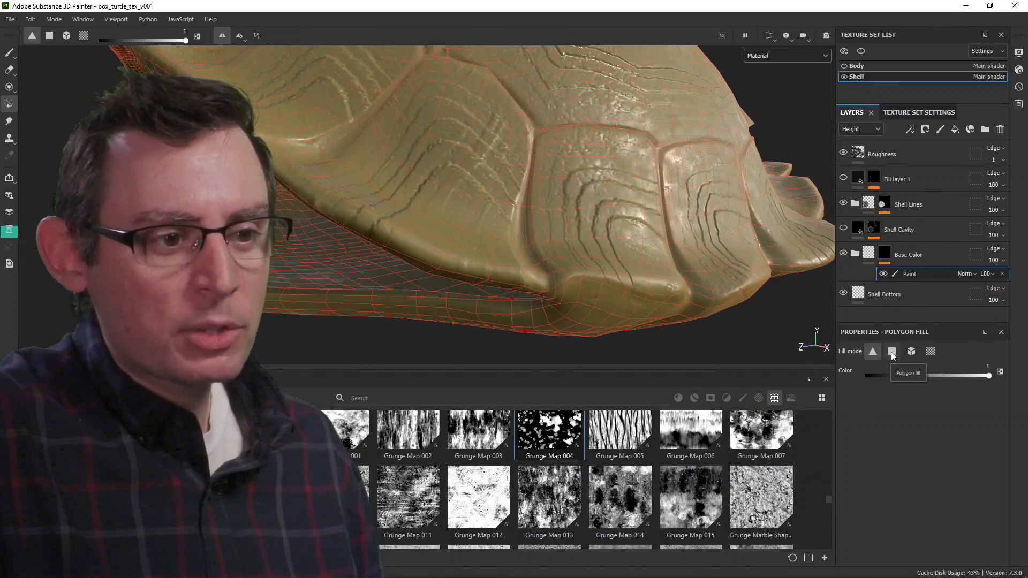
pyautogui.click(892, 354)
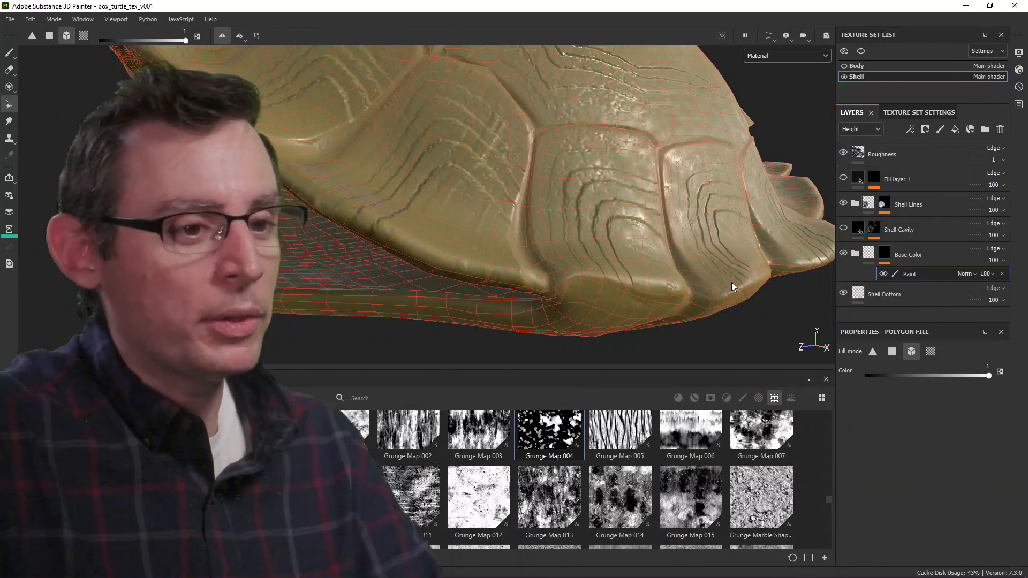
pyautogui.click(930, 352)
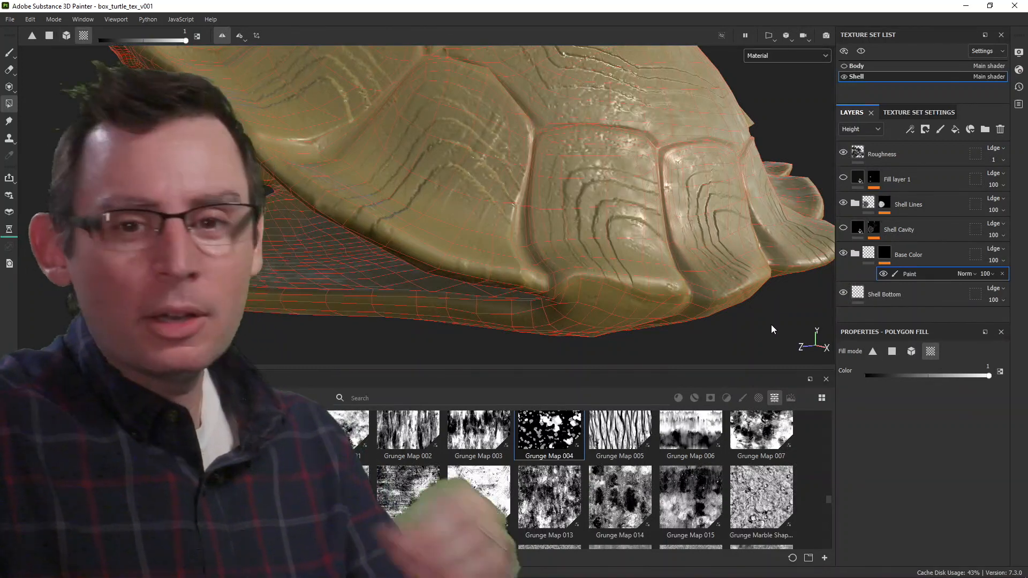
# Save the project and switch the viewport to the 2D only view of the shell's UVs.
pyautogui.hotkey('ctrl', 's')
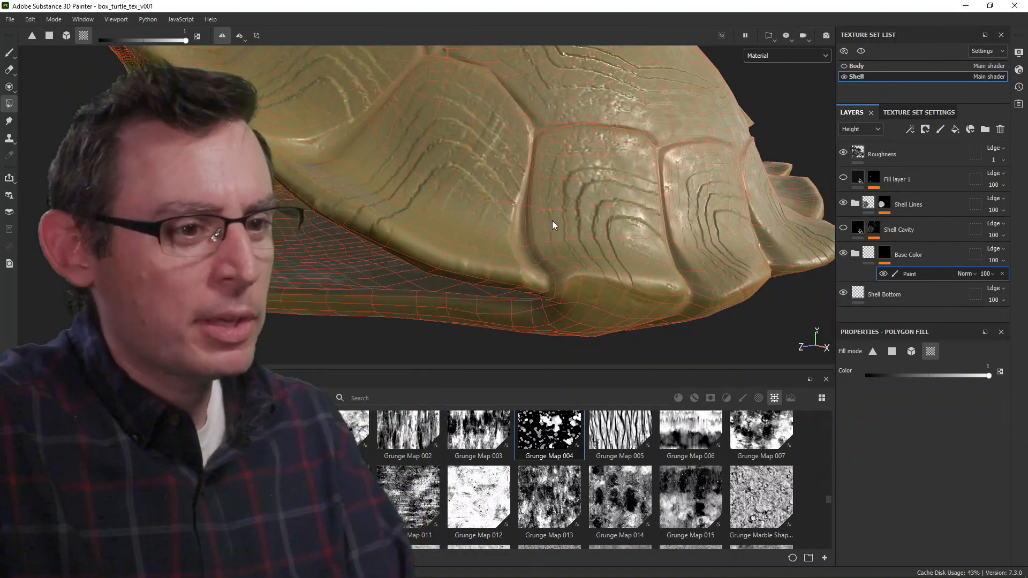
pyautogui.keyDown('alt'); pyautogui.moveTo(583, 245); pyautogui.dragTo(452, 233); pyautogui.keyUp('alt')
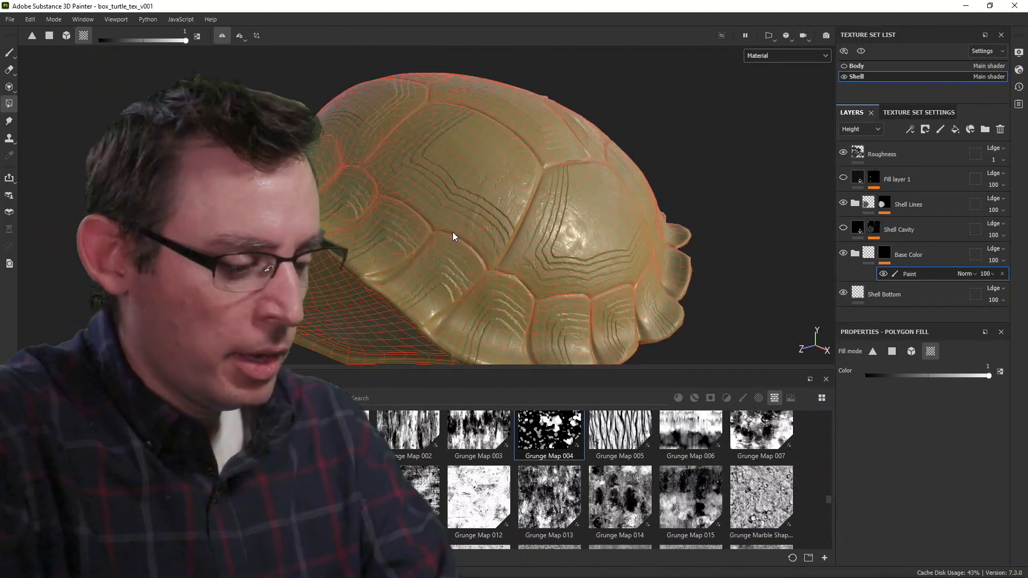
pyautogui.press('F3')
# Examine the UV layout up close along the upper shell's rim and across the separate UV islands.
pyautogui.keyDown('alt'); pyautogui.moveTo(610, 241); pyautogui.dragTo(547, 306, button='right'); pyautogui.keyUp('alt')
pyautogui.keyDown('alt'); pyautogui.moveTo(547, 306); pyautogui.dragTo(550, 194, button='middle'); pyautogui.keyUp('alt')
pyautogui.keyDown('alt'); pyautogui.moveTo(550, 194); pyautogui.dragTo(540, 194, button='right'); pyautogui.keyUp('alt')
pyautogui.keyDown('alt'); pyautogui.moveTo(540, 193); pyautogui.dragTo(366, 193, button='middle'); pyautogui.keyUp('alt')
pyautogui.keyDown('alt'); pyautogui.moveTo(497, 191); pyautogui.dragTo(650, 233, button='right'); pyautogui.keyUp('alt')
pyautogui.keyDown('alt'); pyautogui.moveTo(580, 241); pyautogui.dragTo(574, 196, button='middle'); pyautogui.keyUp('alt')
pyautogui.keyDown('alt'); pyautogui.moveTo(573, 195); pyautogui.dragTo(631, 204, button='right'); pyautogui.keyUp('alt')
pyautogui.keyDown('alt'); pyautogui.moveTo(632, 203); pyautogui.dragTo(509, 240, button='middle'); pyautogui.keyUp('alt')
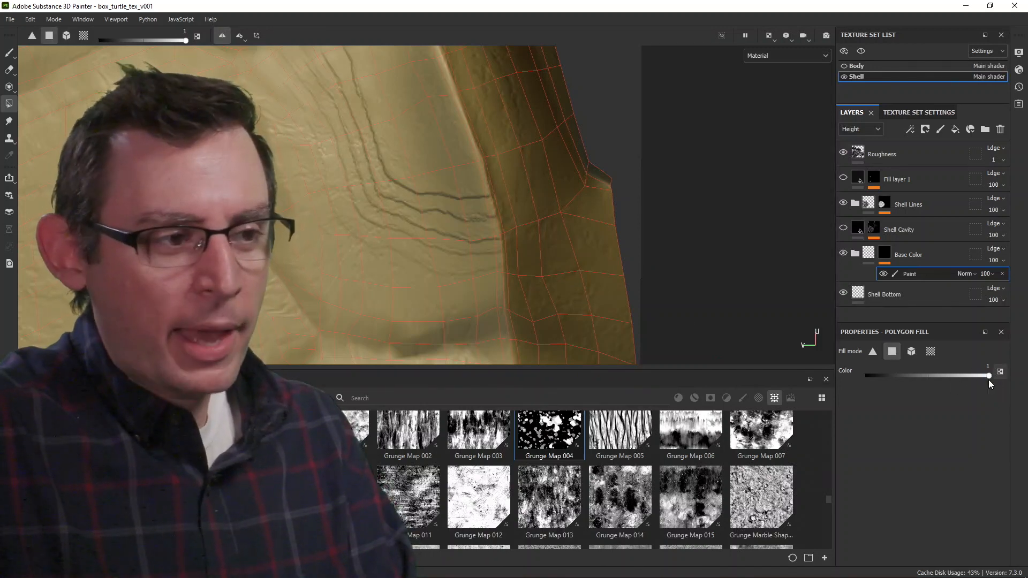
pyautogui.keyDown('alt'); pyautogui.moveTo(509, 250); pyautogui.dragTo(546, 185, button='middle'); pyautogui.keyUp('alt')
pyautogui.keyDown('alt'); pyautogui.moveTo(546, 185); pyautogui.dragTo(348, 216, button='right'); pyautogui.keyUp('alt')
pyautogui.keyDown('alt'); pyautogui.moveTo(348, 217); pyautogui.dragTo(537, 257, button='middle'); pyautogui.keyUp('alt')
pyautogui.keyDown('alt'); pyautogui.moveTo(536, 257); pyautogui.dragTo(513, 260, button='right'); pyautogui.keyUp('alt')
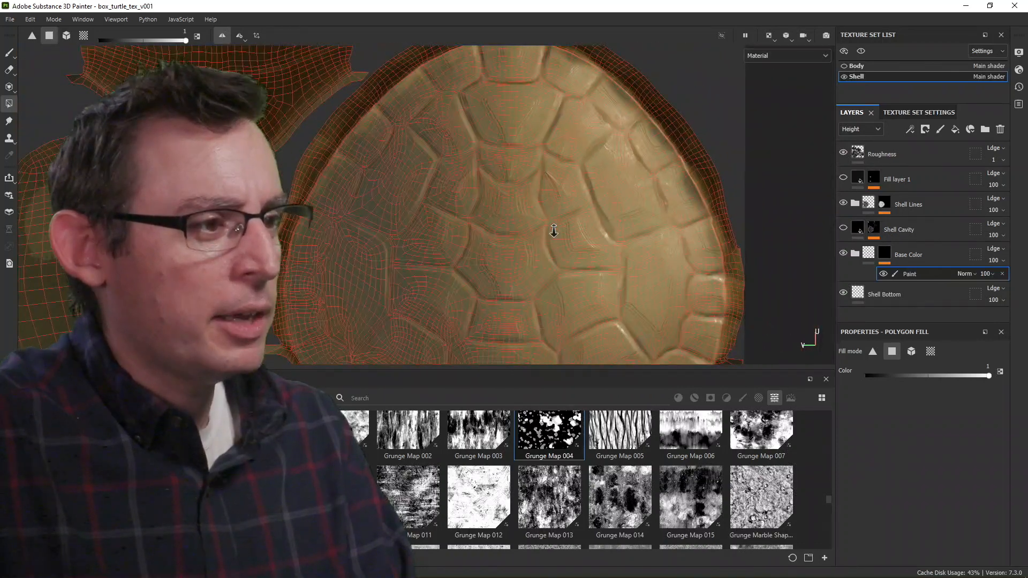
pyautogui.keyDown('alt'); pyautogui.moveTo(561, 230); pyautogui.dragTo(396, 287, button='right'); pyautogui.keyUp('alt')
pyautogui.keyDown('alt'); pyautogui.moveTo(397, 287); pyautogui.dragTo(385, 324, button='middle'); pyautogui.keyUp('alt')
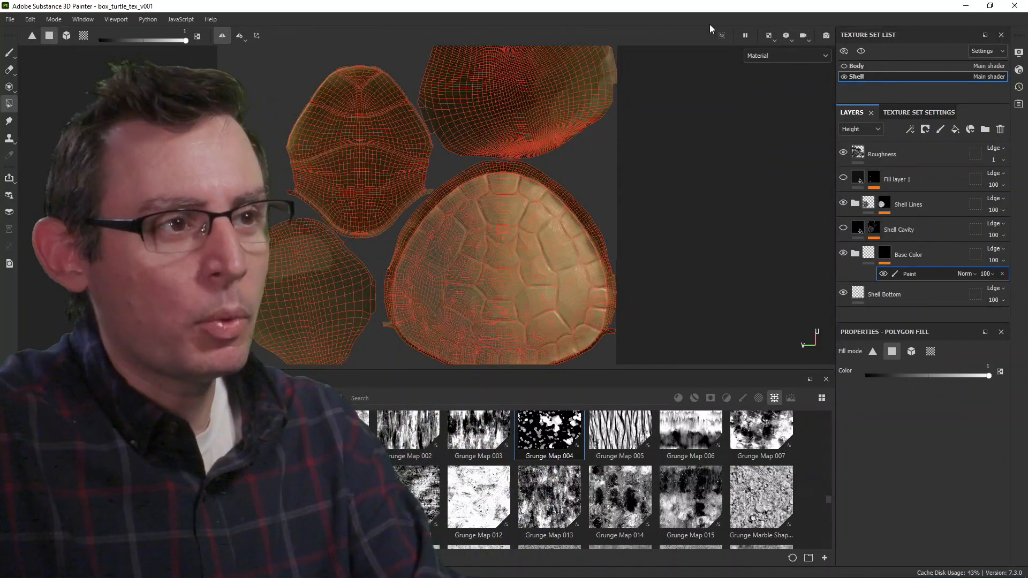
# Compare the split 3D/2D and 3D only viewport layouts, returning to 2D only.
pyautogui.click(769, 36)
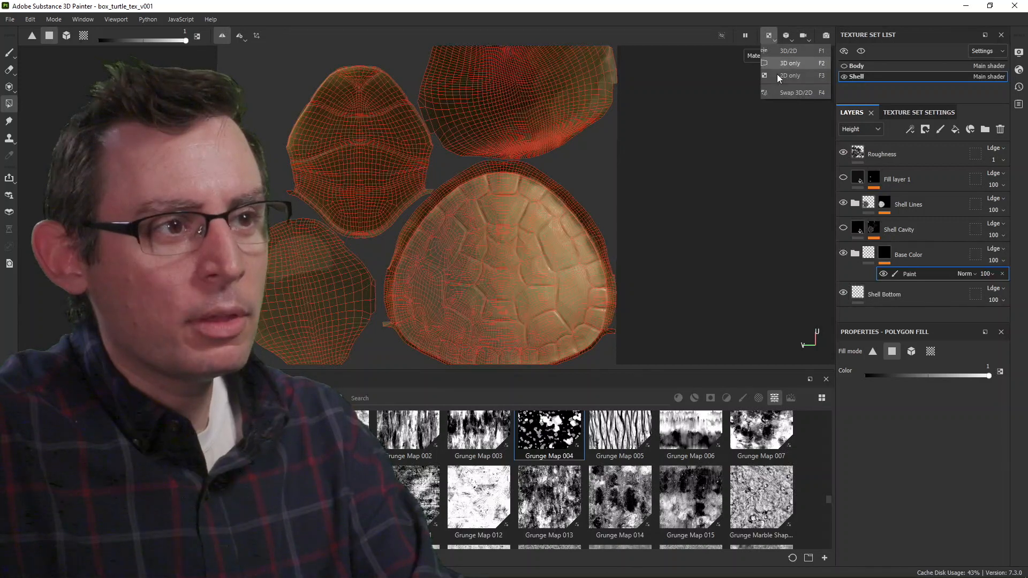
pyautogui.click(786, 52)
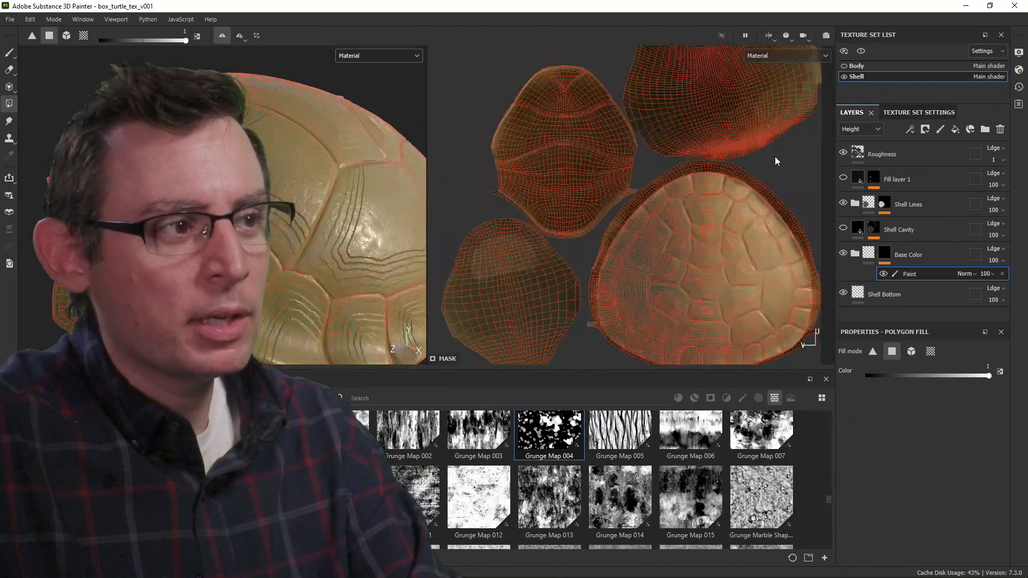
pyautogui.click(772, 37)
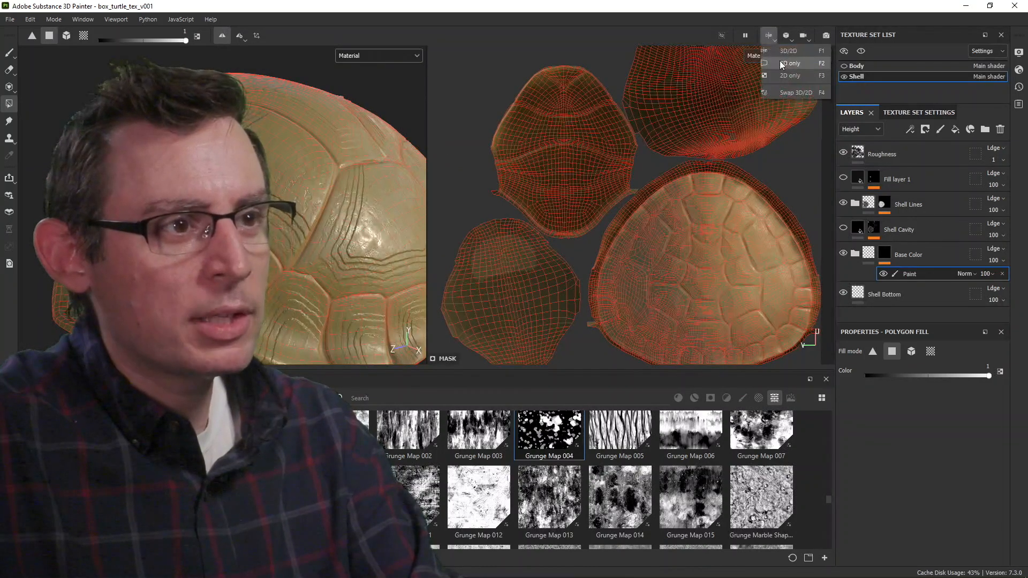
pyautogui.click(787, 65)
pyautogui.click(773, 36)
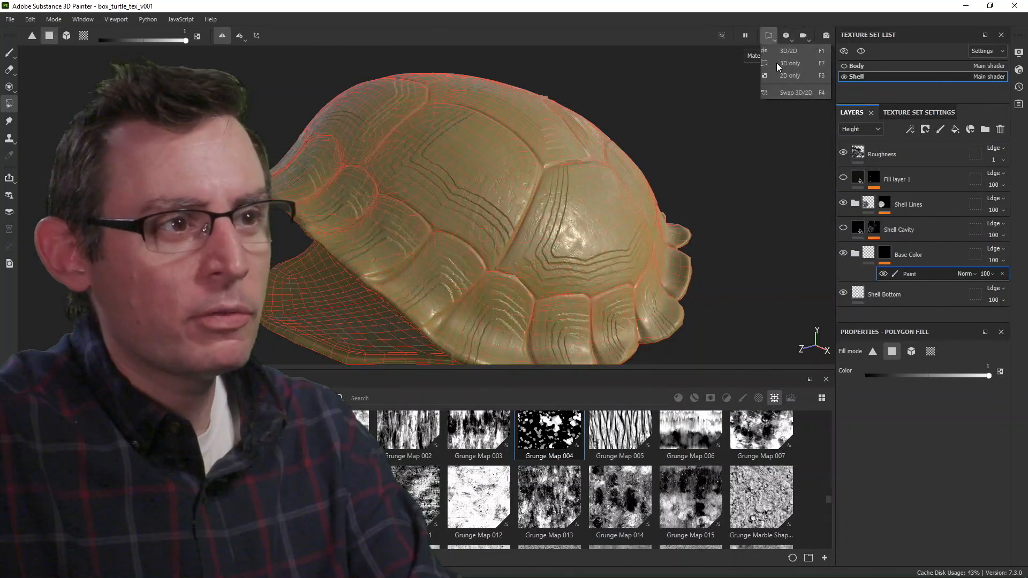
pyautogui.click(779, 75)
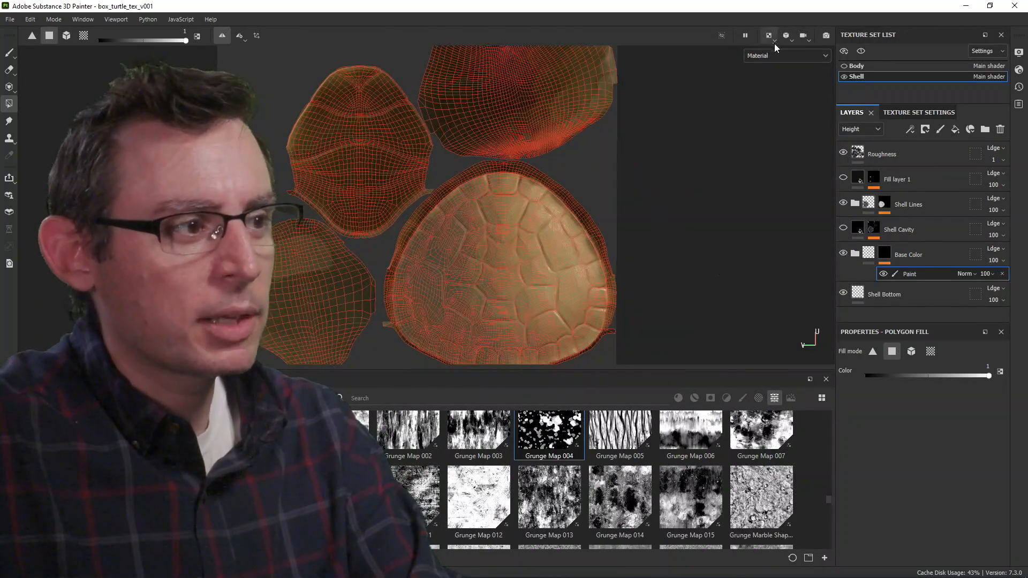
# Fill the first quads along the inner edge of the rim on the large upper-shell UV island, using fill value 1.
pyautogui.scroll(5, 536, 176)
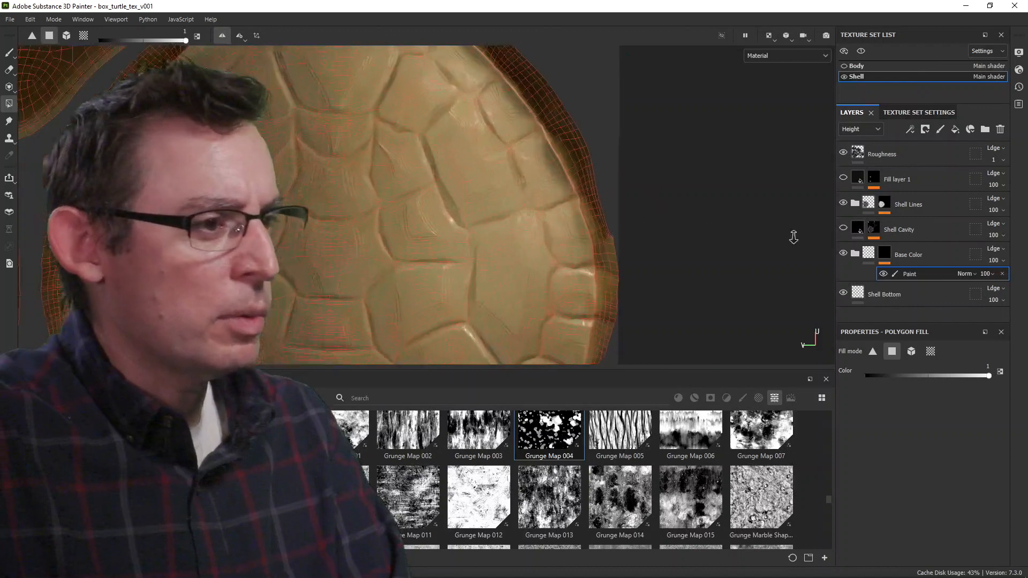
pyautogui.scroll(5, 574, 252)
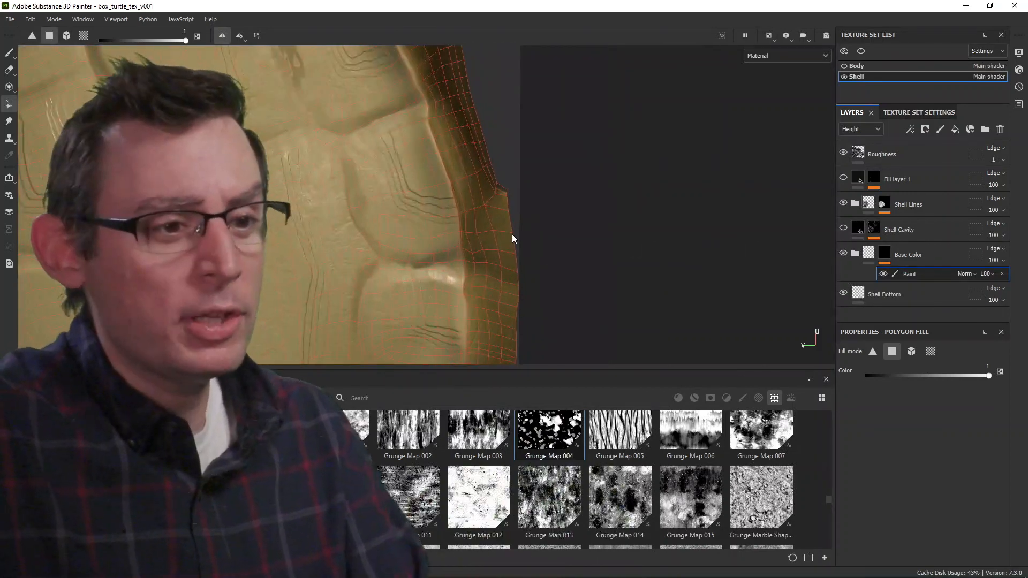
pyautogui.scroll(4, 455, 230)
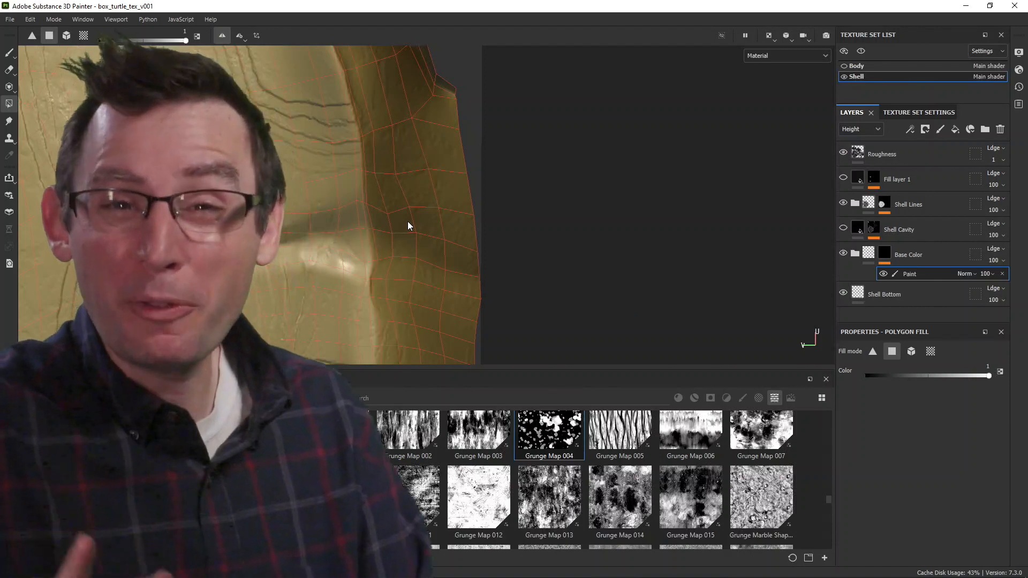
pyautogui.moveTo(412, 224); pyautogui.dragTo(672, 217, button='middle')
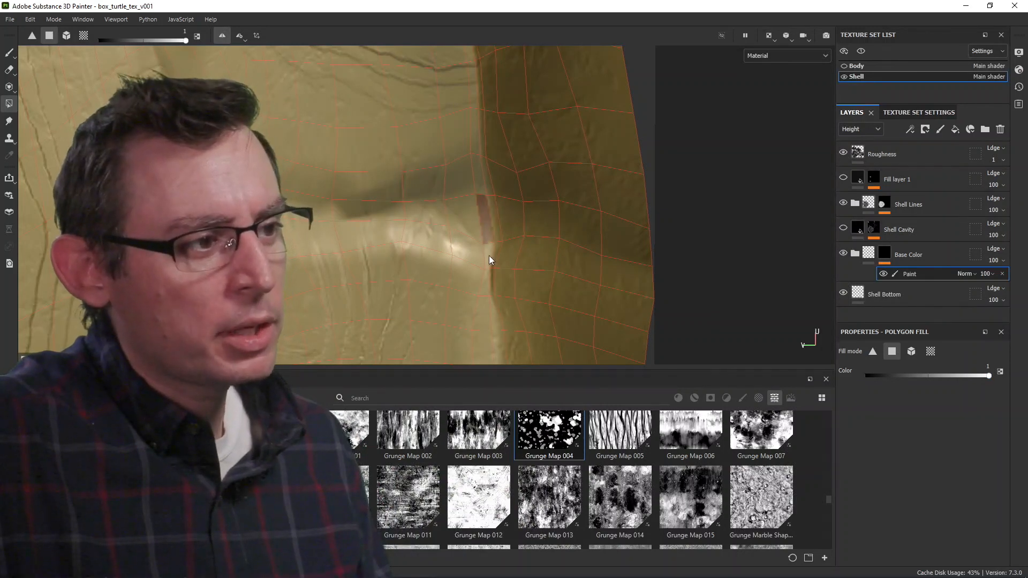
pyautogui.click(480, 183)
pyautogui.click(475, 148)
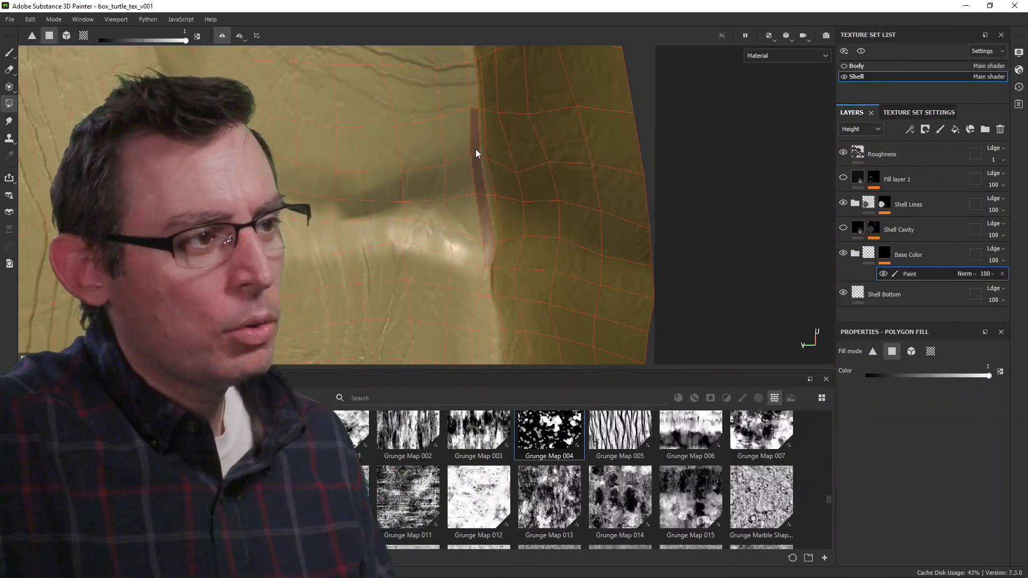
pyautogui.keyDown('alt'); pyautogui.moveTo(471, 120); pyautogui.dragTo(481, 278, button='middle'); pyautogui.keyUp('alt')
pyautogui.keyDown('alt'); pyautogui.moveTo(476, 217); pyautogui.dragTo(498, 306); pyautogui.keyUp('alt')
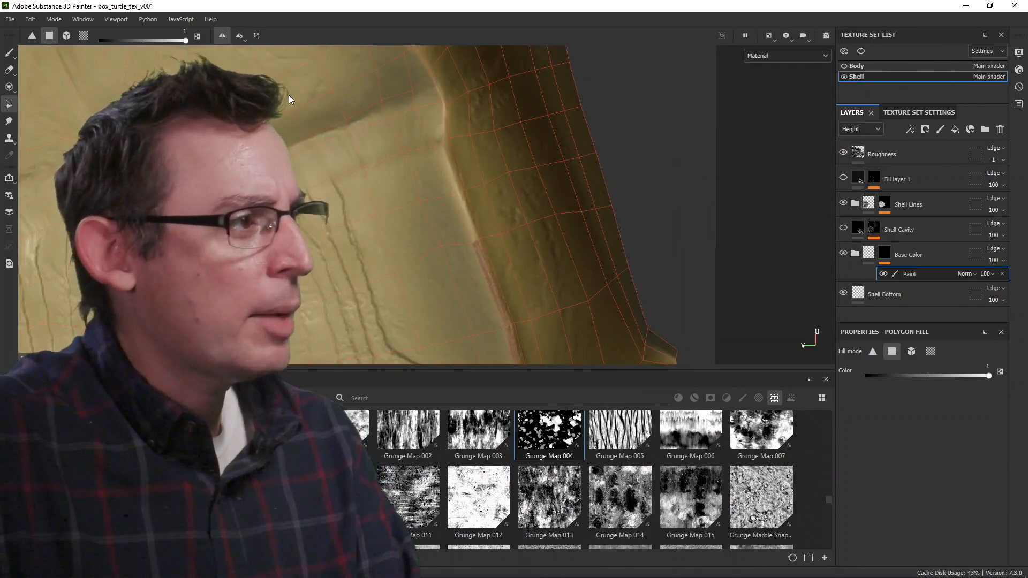
pyautogui.click(449, 182)
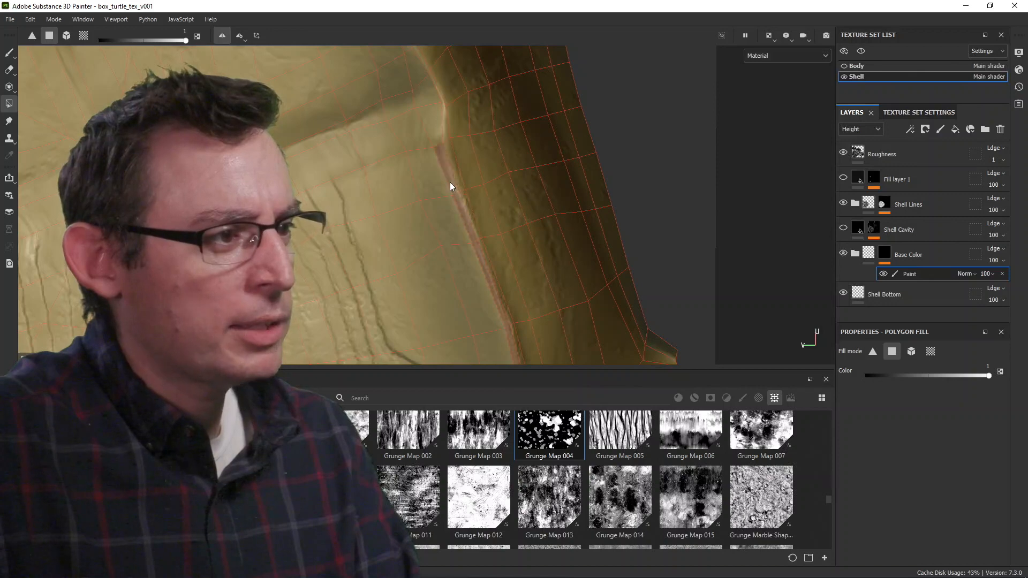
# Extend the filled quad strip further up the rim's inner edge, toggling the fill value to 0 and back to 1.
pyautogui.keyDown('alt'); pyautogui.moveTo(413, 66); pyautogui.dragTo(506, 297); pyautogui.keyUp('alt')
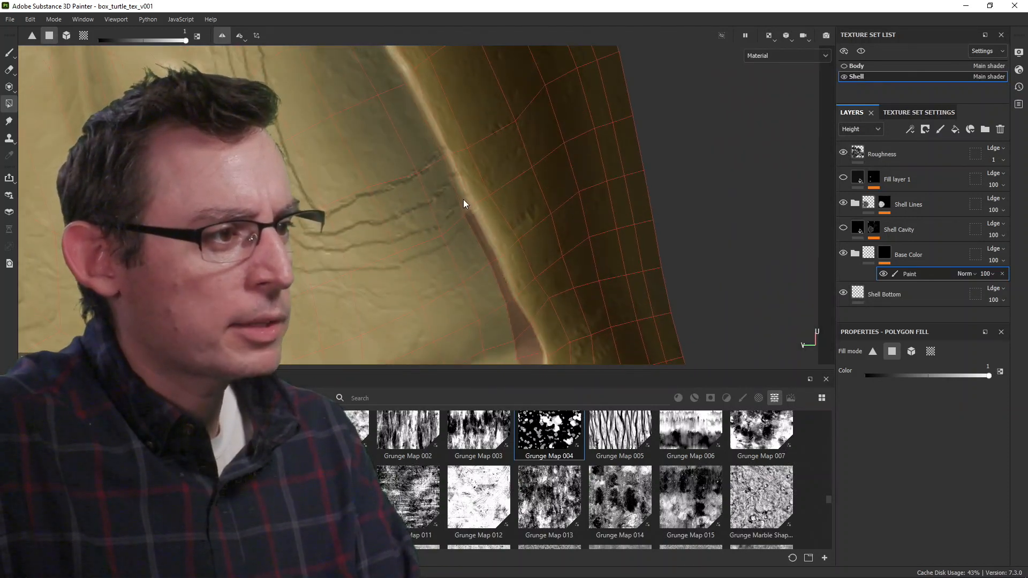
pyautogui.keyDown('alt'); pyautogui.moveTo(443, 149); pyautogui.dragTo(527, 323); pyautogui.keyUp('alt')
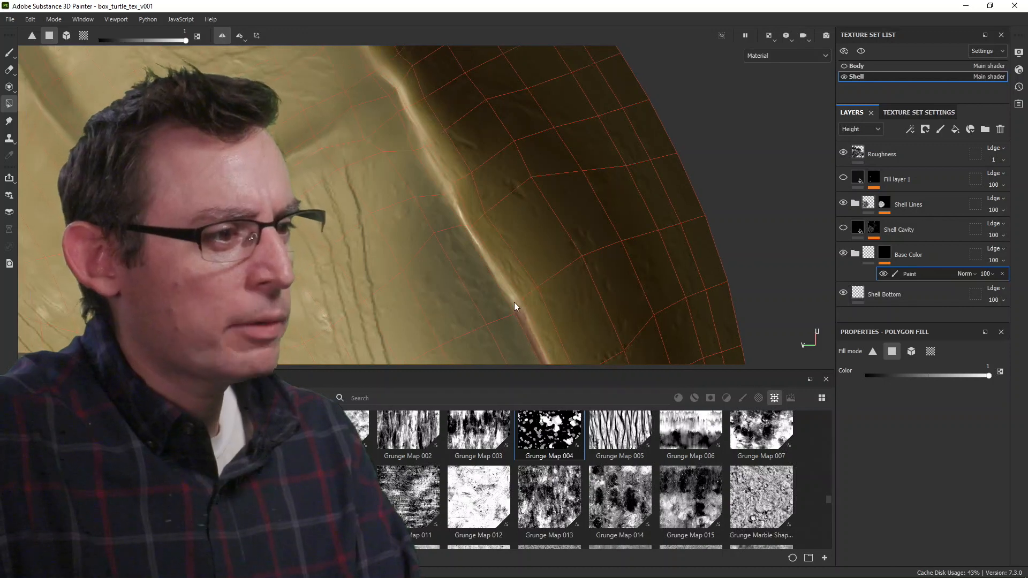
pyautogui.click(498, 269)
pyautogui.click(450, 196)
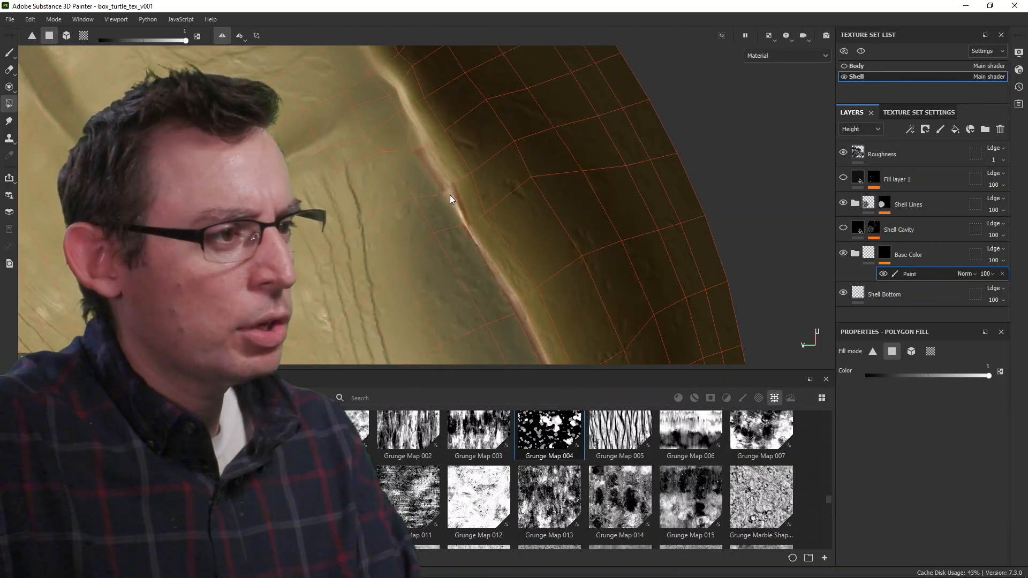
pyautogui.press('x')
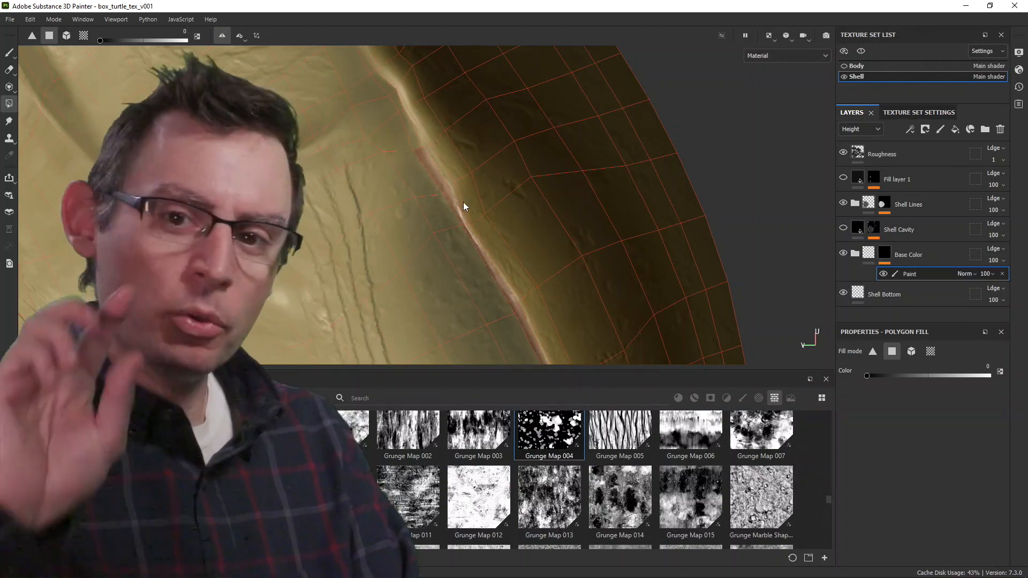
pyautogui.press('x')
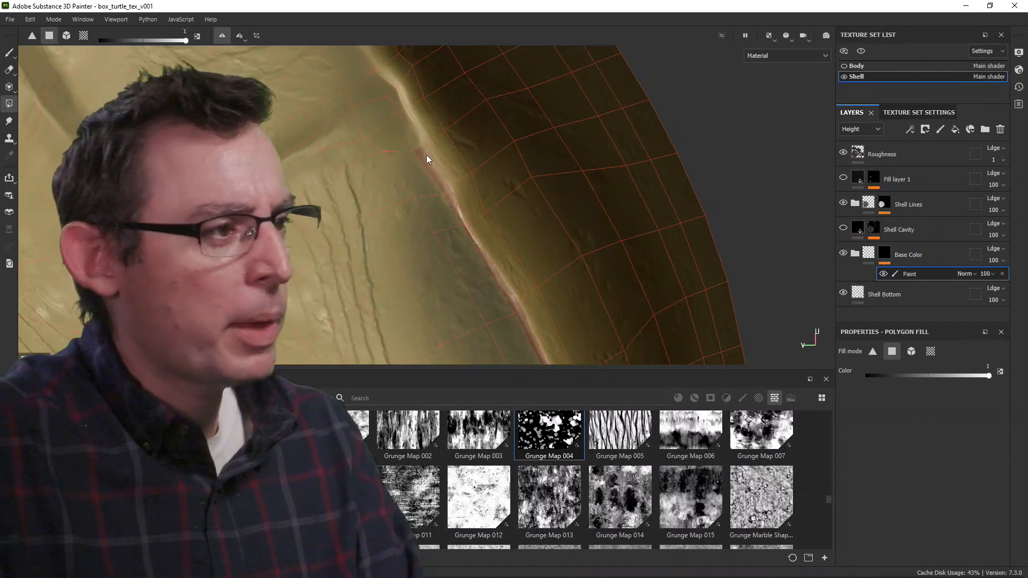
# Continue the filled strip around the rim's inner edge toward the top of the island, switching between fill values 0 and 1 for corrections.
pyautogui.keyDown('alt'); pyautogui.moveTo(418, 140); pyautogui.dragTo(502, 338); pyautogui.keyUp('alt')
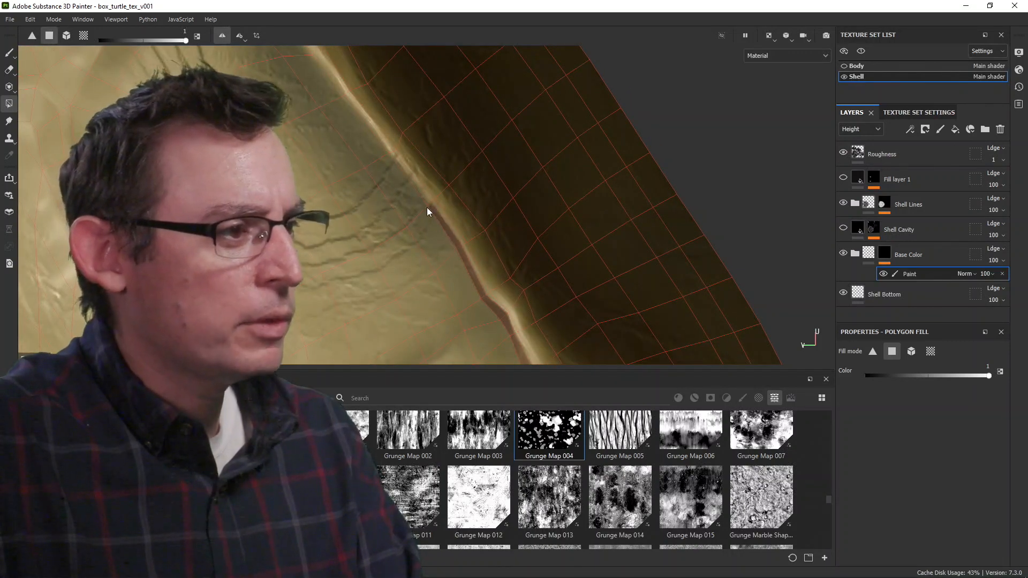
pyautogui.moveTo(425, 192)
pyautogui.keyDown('alt'); pyautogui.mouseDown()
pyautogui.moveTo(405, 179)
pyautogui.moveTo(456, 265)
pyautogui.mouseUp(); pyautogui.keyUp('alt')
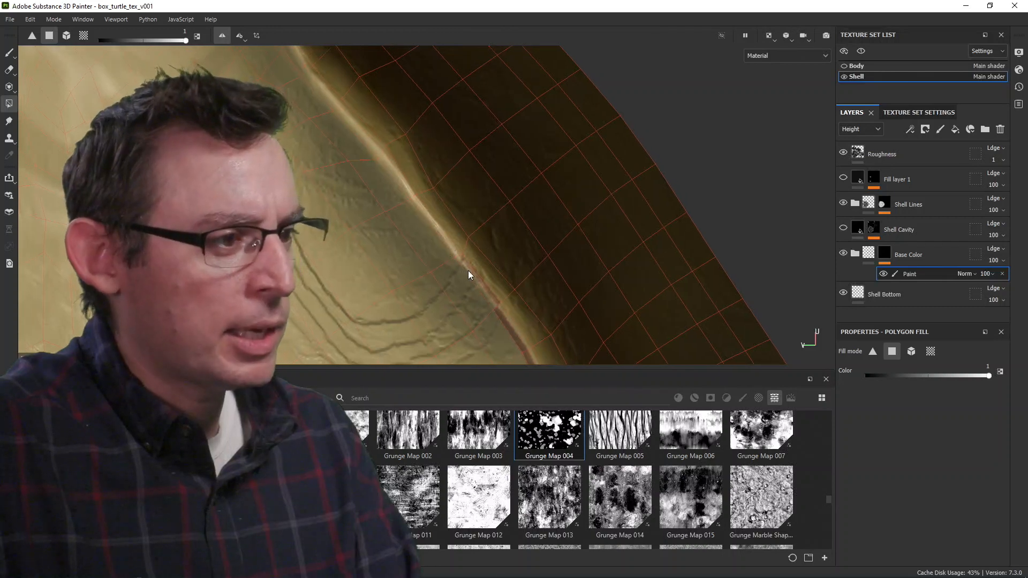
pyautogui.press('x')
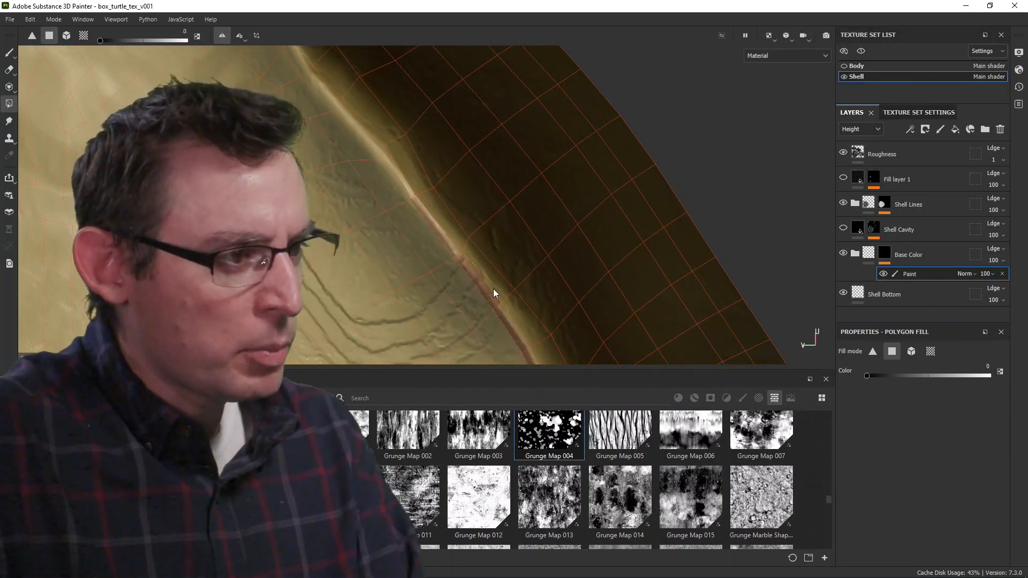
pyautogui.press('x')
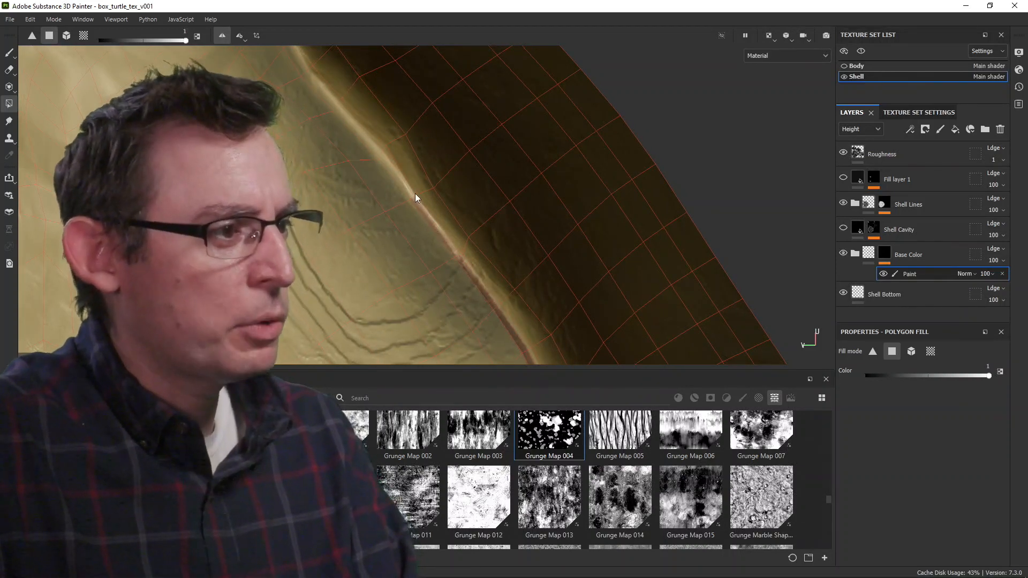
pyautogui.keyDown('alt'); pyautogui.moveTo(397, 177); pyautogui.dragTo(553, 328); pyautogui.keyUp('alt')
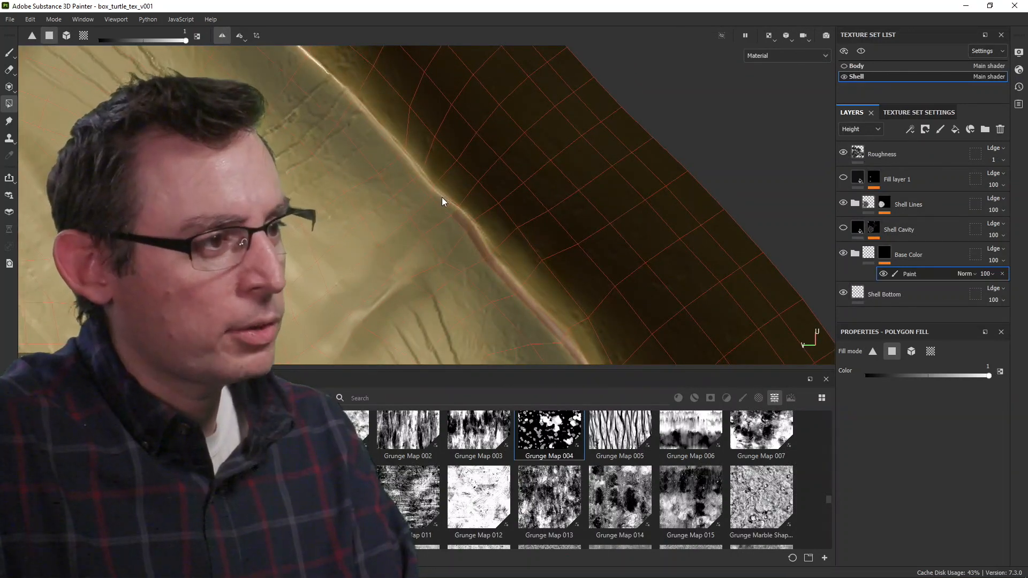
pyautogui.keyDown('alt'); pyautogui.moveTo(396, 149); pyautogui.dragTo(517, 294); pyautogui.keyUp('alt')
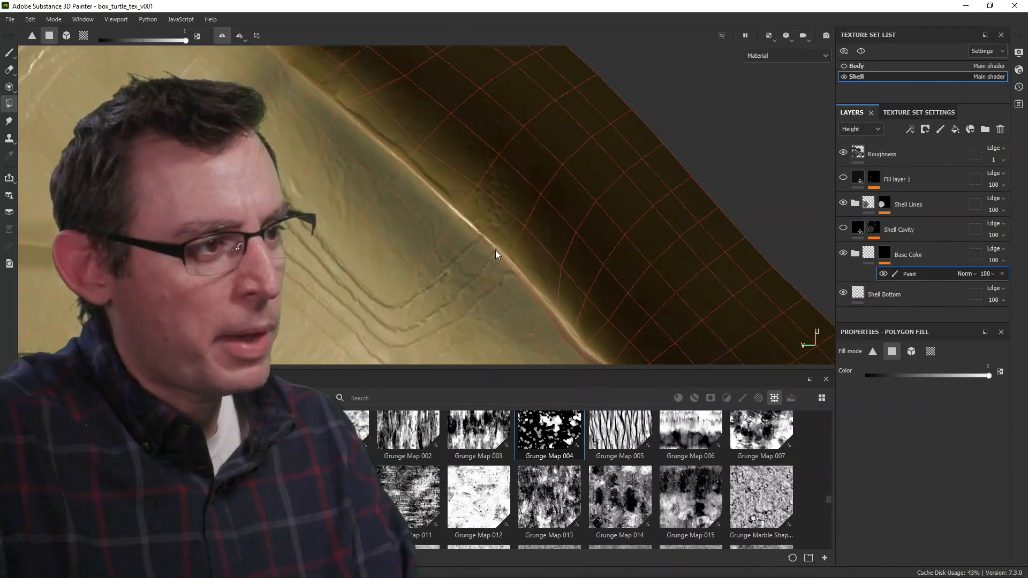
pyautogui.keyDown('alt'); pyautogui.moveTo(408, 187); pyautogui.dragTo(542, 324); pyautogui.keyUp('alt')
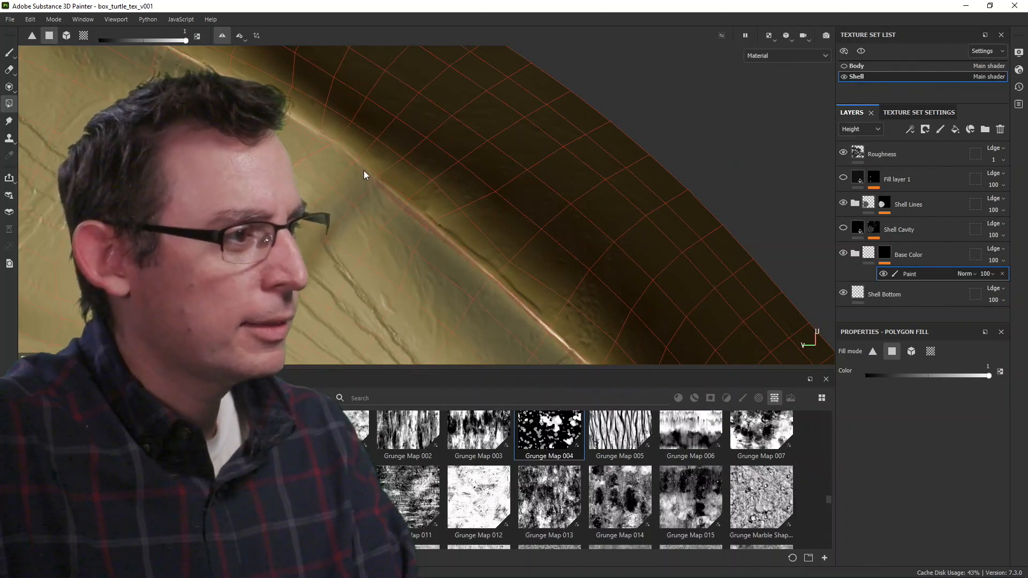
pyautogui.keyDown('alt'); pyautogui.moveTo(349, 160); pyautogui.dragTo(384, 288); pyautogui.keyUp('alt')
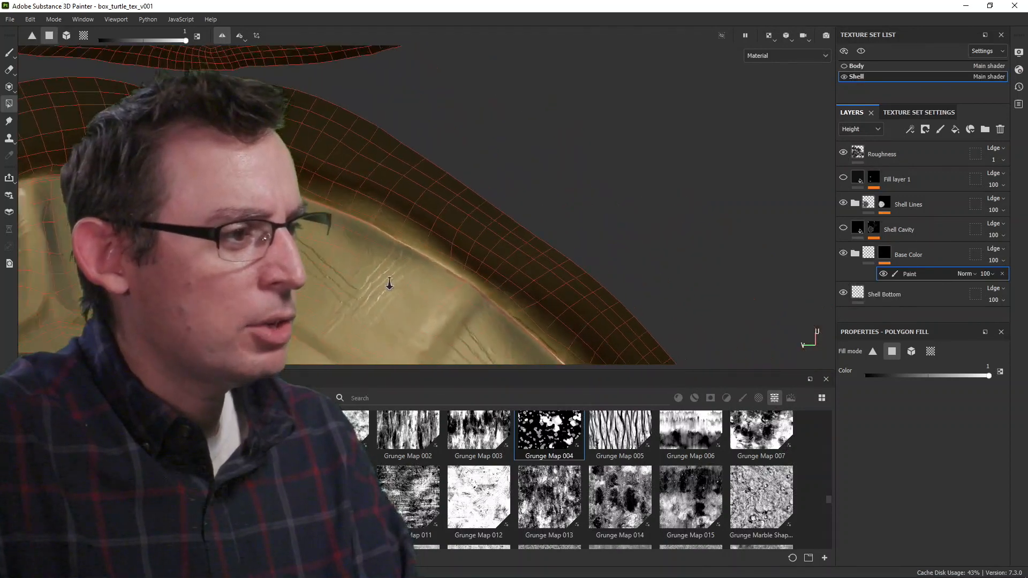
# Fill the broad interior of the upper-shell island inside the rim strip with large rectangular polygon selections.
pyautogui.keyDown('alt'); pyautogui.moveTo(385, 288); pyautogui.dragTo(483, 162, button='middle'); pyautogui.keyUp('alt')
pyautogui.keyDown('alt'); pyautogui.moveTo(484, 162); pyautogui.dragTo(376, 250, button='right'); pyautogui.keyUp('alt')
pyautogui.keyDown('alt'); pyautogui.moveTo(377, 250); pyautogui.dragTo(432, 120, button='middle'); pyautogui.keyUp('alt')
pyautogui.keyDown('alt'); pyautogui.moveTo(432, 121); pyautogui.dragTo(306, 176, button='right'); pyautogui.keyUp('alt')
pyautogui.keyDown('alt'); pyautogui.moveTo(379, 163); pyautogui.dragTo(390, 188, button='middle'); pyautogui.keyUp('alt')
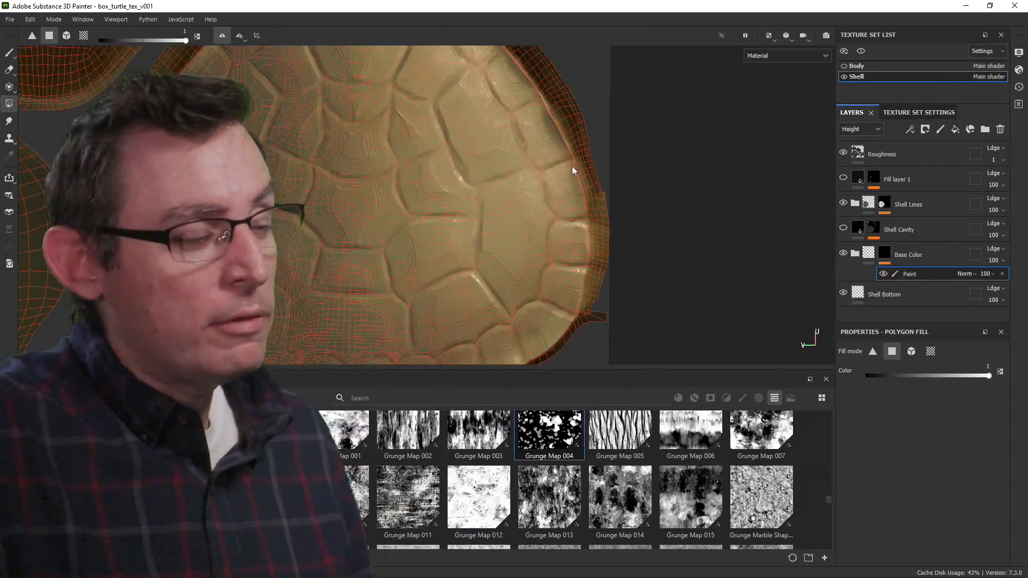
pyautogui.moveTo(363, 127); pyautogui.dragTo(553, 309)
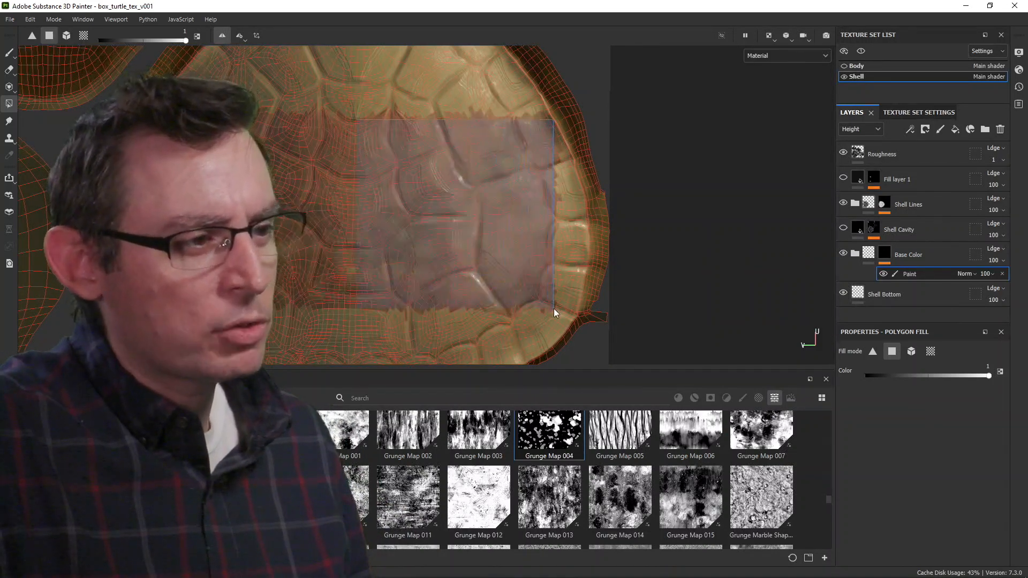
pyautogui.moveTo(352, 81); pyautogui.dragTo(522, 202)
pyautogui.keyDown('alt'); pyautogui.moveTo(445, 176); pyautogui.dragTo(395, 302, button='middle'); pyautogui.keyUp('alt')
pyautogui.moveTo(297, 167); pyautogui.dragTo(383, 208)
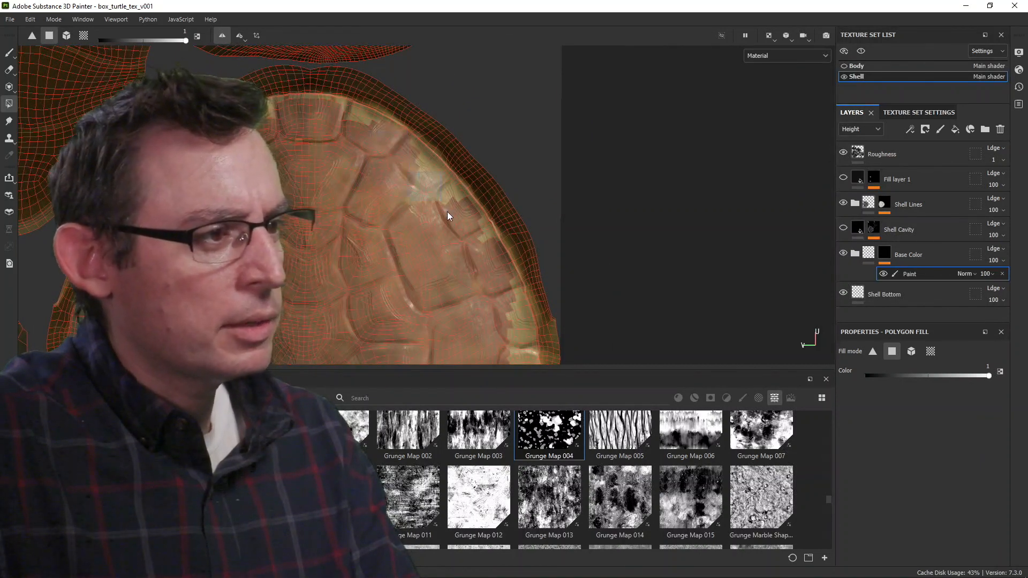
# Fill the leftover gaps between the shell interior and the rim strip along the island's upper curve.
pyautogui.scroll(8, 633, 172)
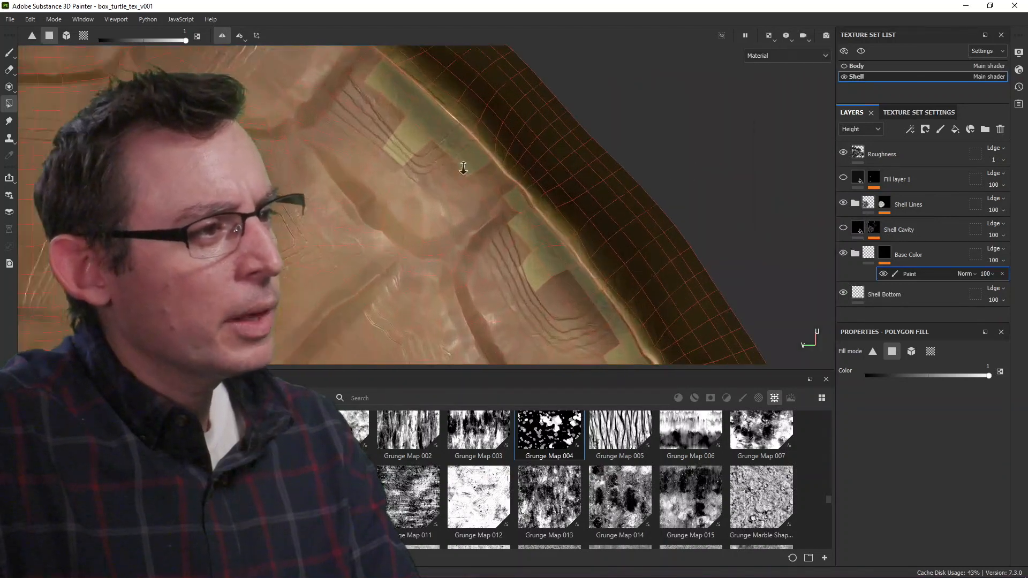
pyautogui.moveTo(403, 245); pyautogui.dragTo(411, 248)
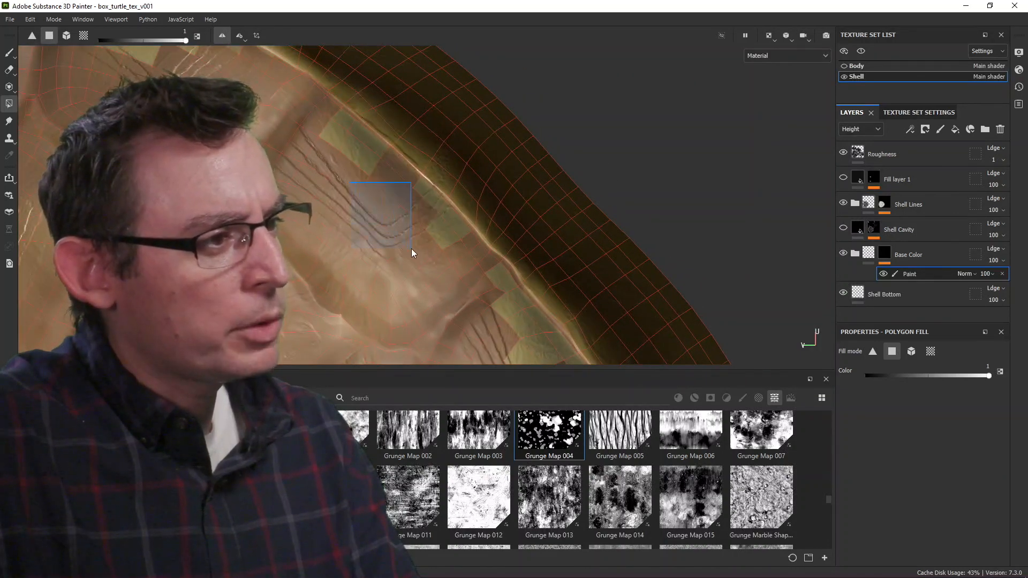
pyautogui.moveTo(400, 204); pyautogui.dragTo(436, 234)
pyautogui.moveTo(288, 130); pyautogui.dragTo(352, 172)
pyautogui.keyDown('alt'); pyautogui.moveTo(390, 233); pyautogui.dragTo(326, 53, button='middle'); pyautogui.keyUp('alt')
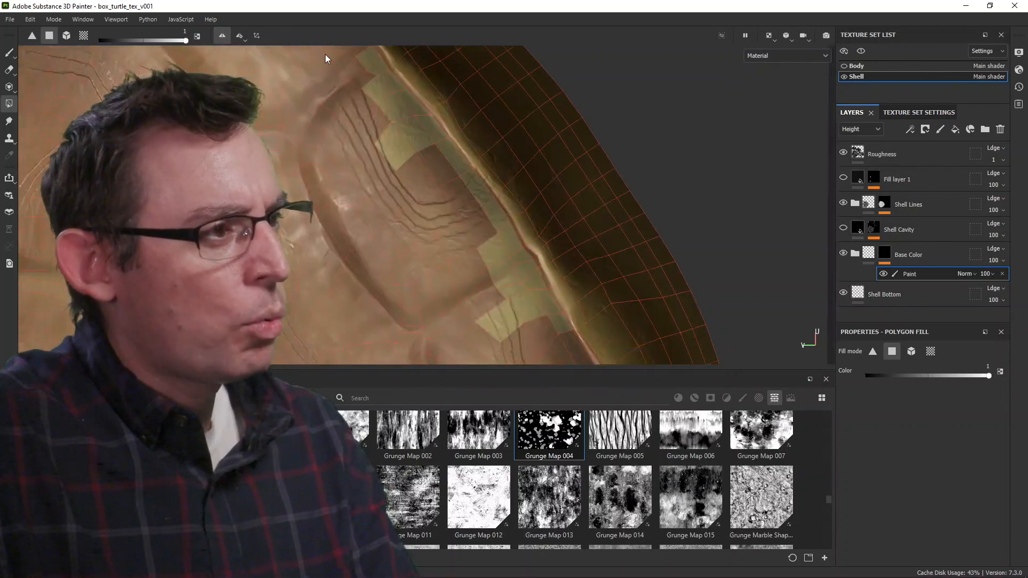
pyautogui.keyDown('alt'); pyautogui.moveTo(393, 131); pyautogui.dragTo(342, 124, button='middle'); pyautogui.keyUp('alt')
pyautogui.moveTo(339, 92); pyautogui.dragTo(446, 189)
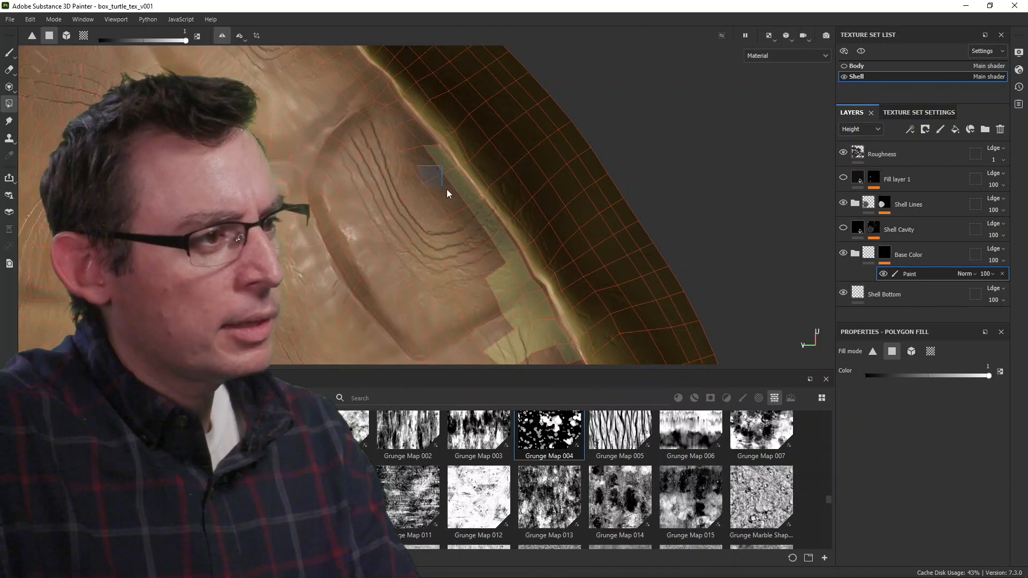
pyautogui.keyDown('alt'); pyautogui.moveTo(450, 232); pyautogui.dragTo(389, 136, button='middle'); pyautogui.keyUp('alt')
pyautogui.moveTo(399, 134); pyautogui.dragTo(433, 185)
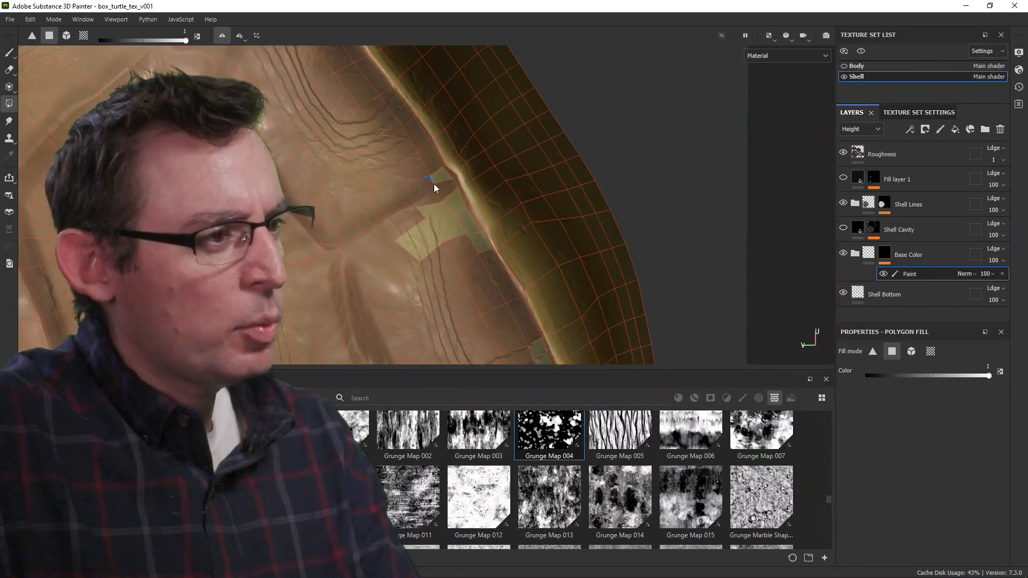
# Fill the remaining polygon gaps beside the rim strip, working down the scutes on the island's outer side.
pyautogui.keyDown('alt'); pyautogui.moveTo(418, 236); pyautogui.dragTo(399, 196, button='middle'); pyautogui.keyUp('alt')
pyautogui.moveTo(384, 168); pyautogui.dragTo(449, 234)
pyautogui.moveTo(428, 196); pyautogui.dragTo(462, 220)
pyautogui.keyDown('alt'); pyautogui.moveTo(456, 274); pyautogui.dragTo(304, 60, button='middle'); pyautogui.keyUp('alt')
pyautogui.moveTo(339, 102); pyautogui.dragTo(366, 141)
pyautogui.moveTo(359, 121); pyautogui.dragTo(417, 272)
pyautogui.keyDown('alt'); pyautogui.moveTo(406, 300); pyautogui.dragTo(385, 185, button='middle'); pyautogui.keyUp('alt')
pyautogui.moveTo(386, 167); pyautogui.dragTo(415, 208)
pyautogui.keyDown('alt'); pyautogui.moveTo(384, 236); pyautogui.dragTo(373, 222, button='middle'); pyautogui.keyUp('alt')
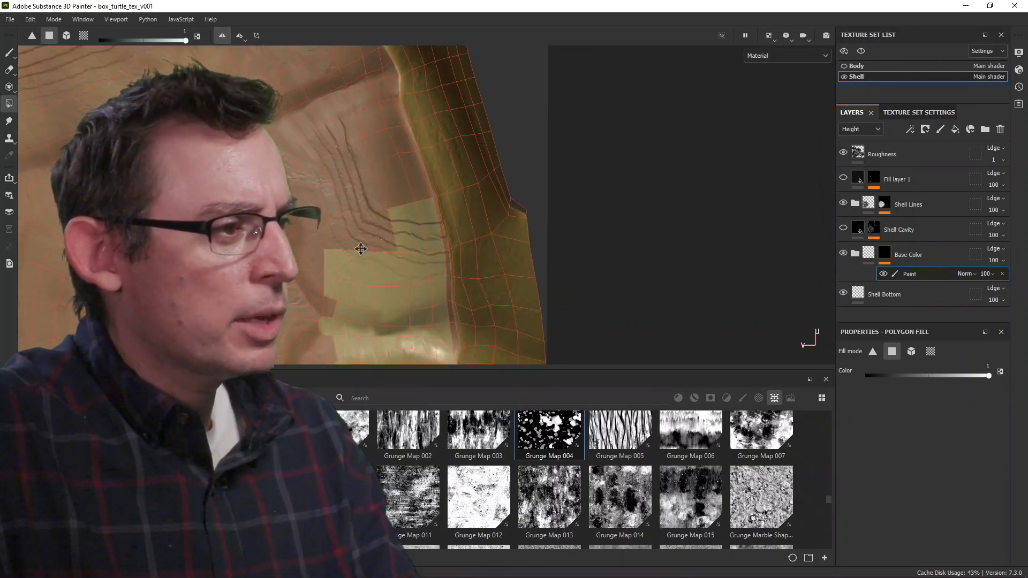
# Fill the unmasked polygon blocks beside the rim near the widest part of the upper-shell island.
pyautogui.keyDown('alt'); pyautogui.moveTo(367, 262); pyautogui.dragTo(329, 200, button='middle'); pyautogui.keyUp('alt')
pyautogui.moveTo(336, 155); pyautogui.dragTo(390, 194)
pyautogui.moveTo(271, 170); pyautogui.dragTo(357, 248)
pyautogui.keyDown('alt'); pyautogui.moveTo(357, 248); pyautogui.dragTo(313, 209, button='middle'); pyautogui.keyUp('alt')
pyautogui.moveTo(361, 202); pyautogui.dragTo(361, 203)
pyautogui.moveTo(279, 189); pyautogui.dragTo(363, 281)
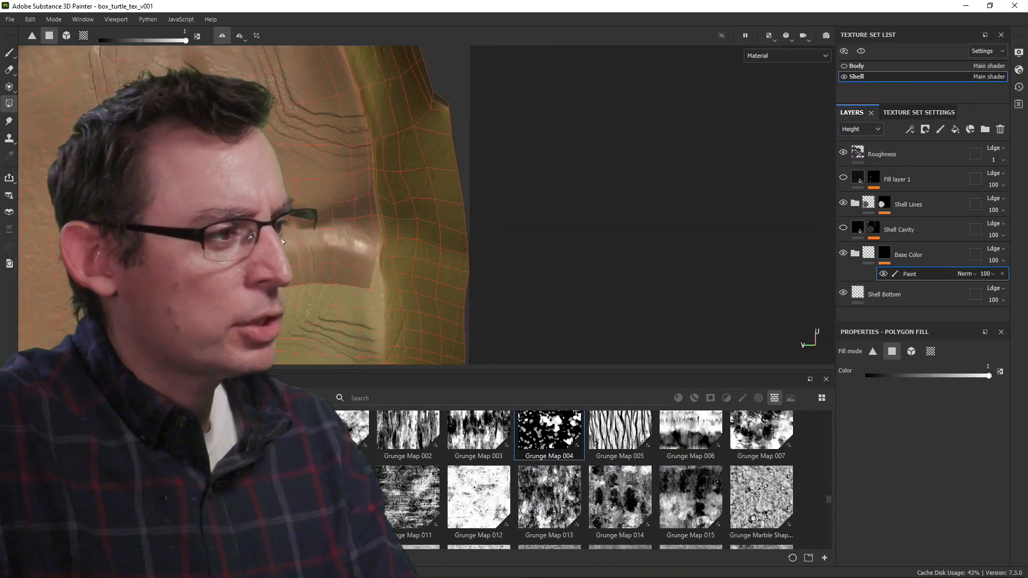
pyautogui.keyDown('alt'); pyautogui.moveTo(273, 186); pyautogui.dragTo(406, 261, button='middle'); pyautogui.keyUp('alt')
pyautogui.keyDown('alt'); pyautogui.moveTo(407, 261); pyautogui.dragTo(214, 225, button='right'); pyautogui.keyUp('alt')
pyautogui.keyDown('alt'); pyautogui.moveTo(328, 200); pyautogui.dragTo(387, 267, button='middle'); pyautogui.keyUp('alt')
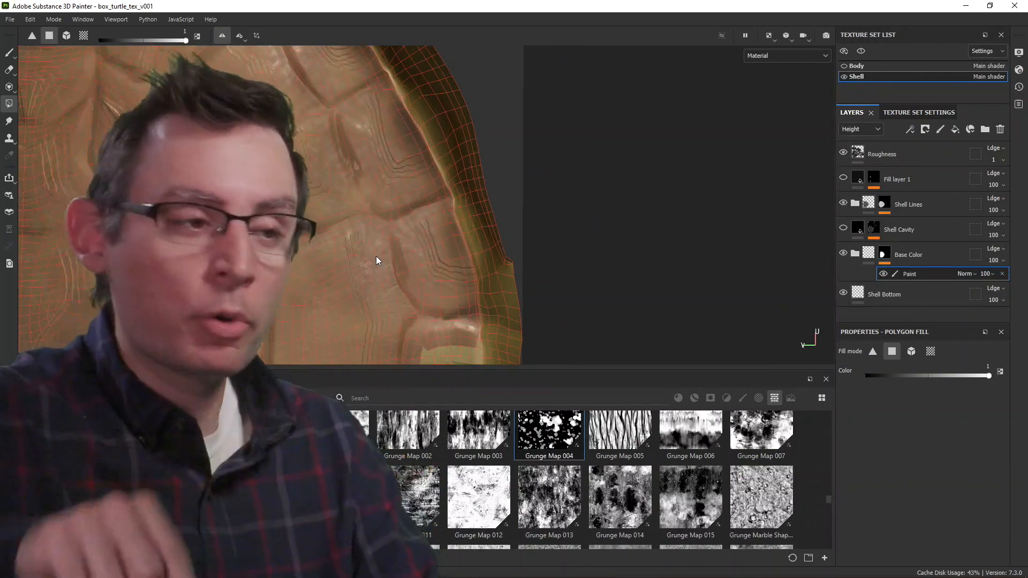
# Activate the Paint brush on the mask and switch the viewport to 3D only.
pyautogui.press('1')
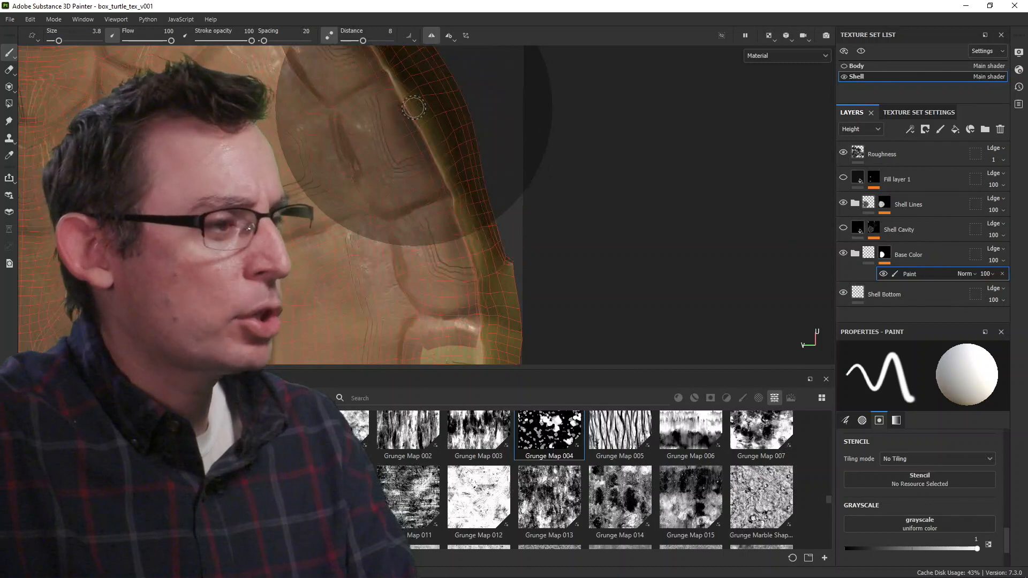
pyautogui.click(768, 35)
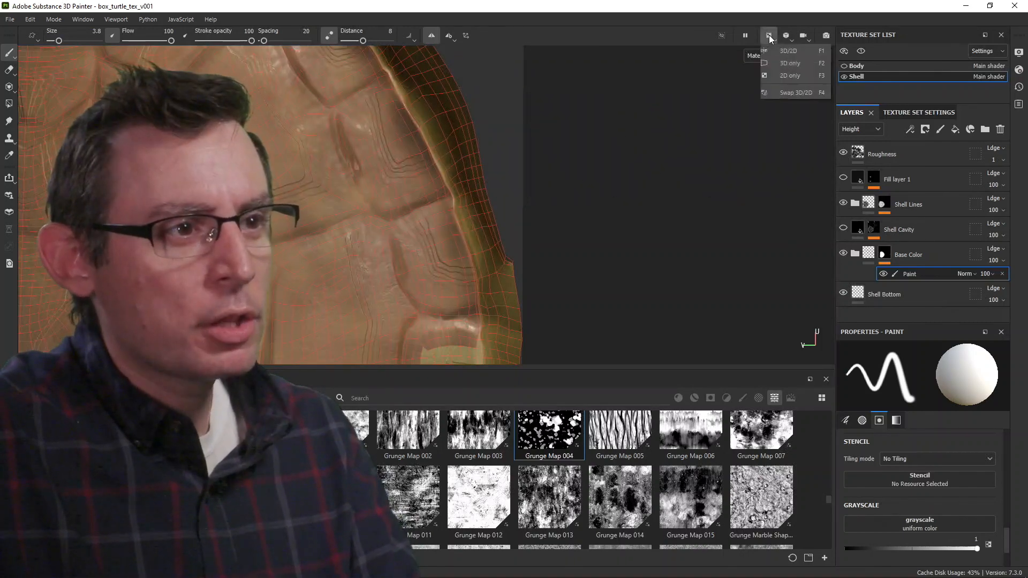
pyautogui.click(777, 63)
# Examine the mask's boundary between Base Color and Shell Bottom along the shell's lower rim from several angles.
pyautogui.keyDown('alt'); pyautogui.moveTo(583, 207); pyautogui.dragTo(460, 252); pyautogui.keyUp('alt')
pyautogui.moveTo(460, 252)
pyautogui.keyDown('alt'); pyautogui.mouseDown(button='middle')
pyautogui.moveTo(637, 263)
pyautogui.moveTo(461, 235)
pyautogui.mouseUp(button='middle'); pyautogui.keyUp('alt')
pyautogui.keyDown('alt'); pyautogui.moveTo(460, 236); pyautogui.dragTo(342, 201); pyautogui.keyUp('alt')
pyautogui.keyDown('alt'); pyautogui.moveTo(343, 201); pyautogui.dragTo(429, 206, button='middle'); pyautogui.keyUp('alt')
pyautogui.keyDown('alt'); pyautogui.moveTo(429, 207); pyautogui.dragTo(719, 237, button='right'); pyautogui.keyUp('alt')
pyautogui.keyDown('alt'); pyautogui.moveTo(578, 238); pyautogui.dragTo(478, 244); pyautogui.keyUp('alt')
pyautogui.keyDown('alt'); pyautogui.moveTo(478, 244); pyautogui.dragTo(612, 255, button='right'); pyautogui.keyUp('alt')
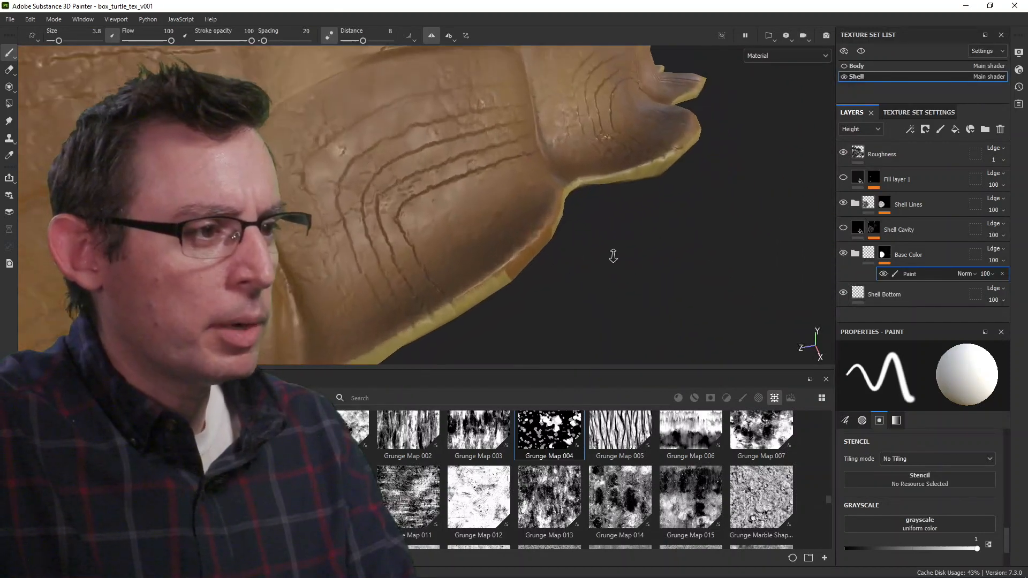
pyautogui.keyDown('alt'); pyautogui.moveTo(612, 255); pyautogui.dragTo(533, 241, button='middle'); pyautogui.keyUp('alt')
pyautogui.keyDown('alt'); pyautogui.moveTo(532, 241); pyautogui.dragTo(576, 210); pyautogui.keyUp('alt')
pyautogui.keyDown('alt'); pyautogui.moveTo(576, 210); pyautogui.dragTo(433, 224, button='middle'); pyautogui.keyUp('alt')
pyautogui.moveTo(433, 224)
pyautogui.keyDown('alt'); pyautogui.mouseDown()
pyautogui.moveTo(562, 231)
pyautogui.moveTo(542, 246)
pyautogui.moveTo(576, 227)
pyautogui.moveTo(574, 195)
pyautogui.mouseUp(); pyautogui.keyUp('alt')
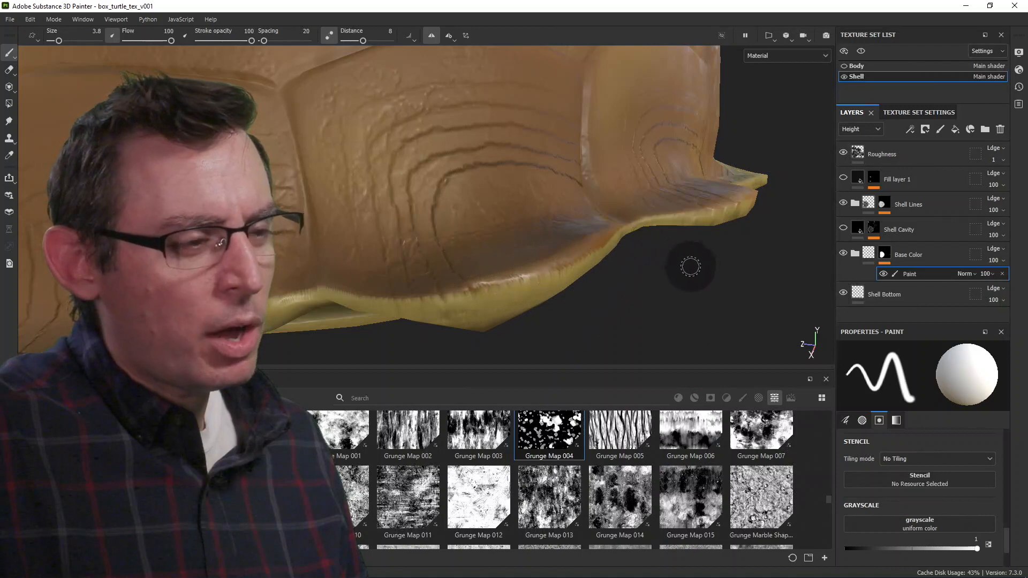
# Add the polygons on the outer lip of the shell's lower rim to the Base Color mask with quad Polygon Fill at value 1.
pyautogui.keyDown('alt'); pyautogui.moveTo(683, 268); pyautogui.dragTo(625, 276); pyautogui.keyUp('alt')
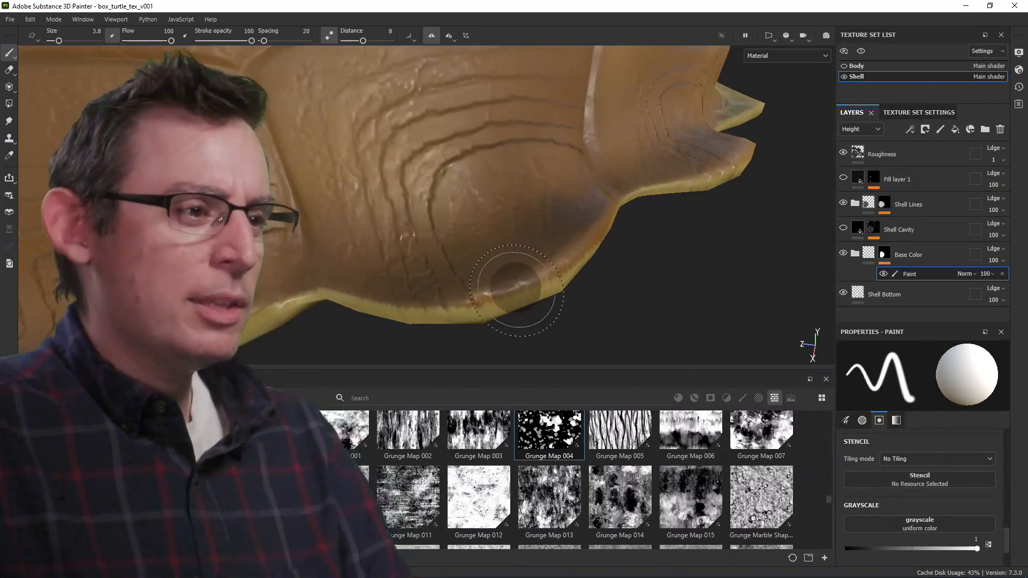
pyautogui.click(15, 105)
pyautogui.keyDown('alt'); pyautogui.moveTo(478, 266); pyautogui.dragTo(406, 296); pyautogui.keyUp('alt')
pyautogui.keyDown('alt'); pyautogui.moveTo(407, 296); pyautogui.dragTo(420, 282, button='middle'); pyautogui.keyUp('alt')
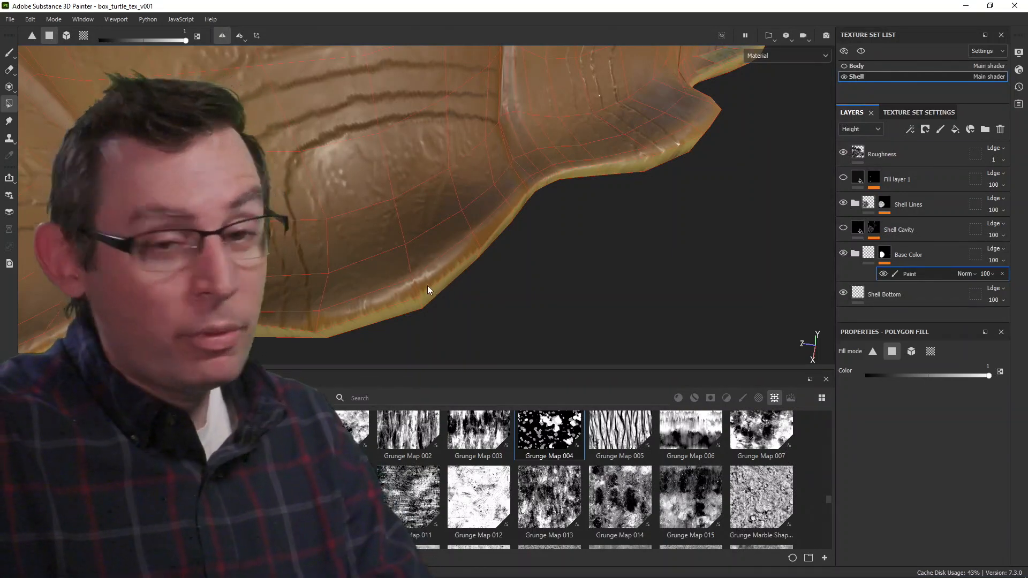
pyautogui.keyDown('alt'); pyautogui.moveTo(429, 284); pyautogui.dragTo(456, 268); pyautogui.keyUp('alt')
pyautogui.scroll(5, 470, 277)
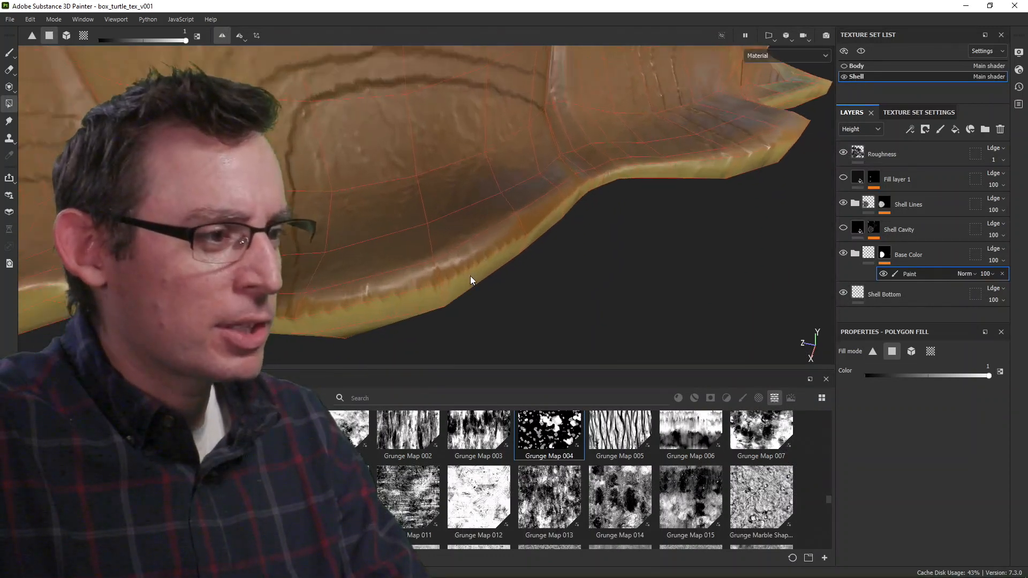
pyautogui.scroll(3, 470, 276)
pyautogui.keyDown('alt'); pyautogui.moveTo(470, 275); pyautogui.dragTo(404, 272); pyautogui.keyUp('alt')
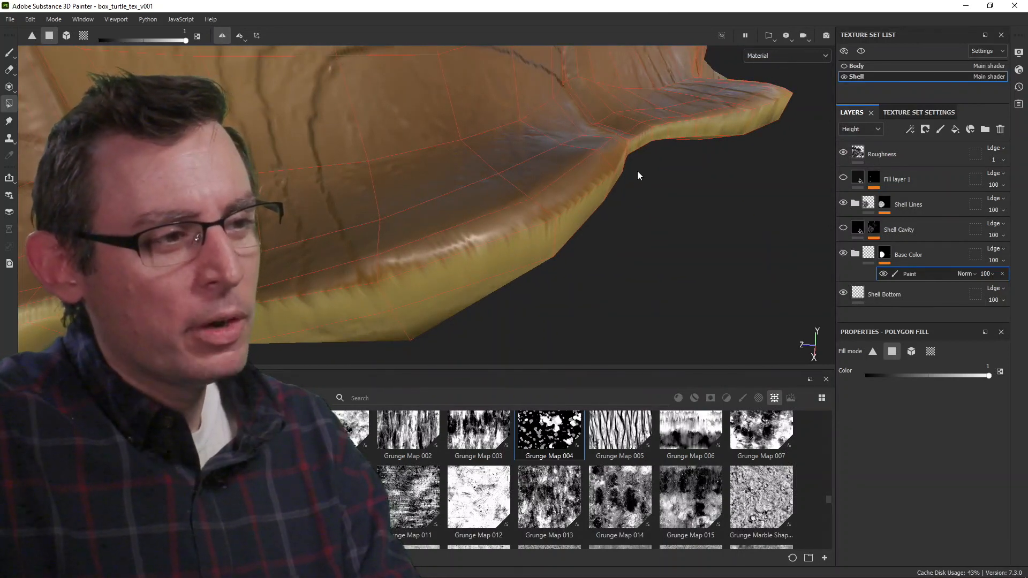
pyautogui.moveTo(531, 216); pyautogui.dragTo(558, 233)
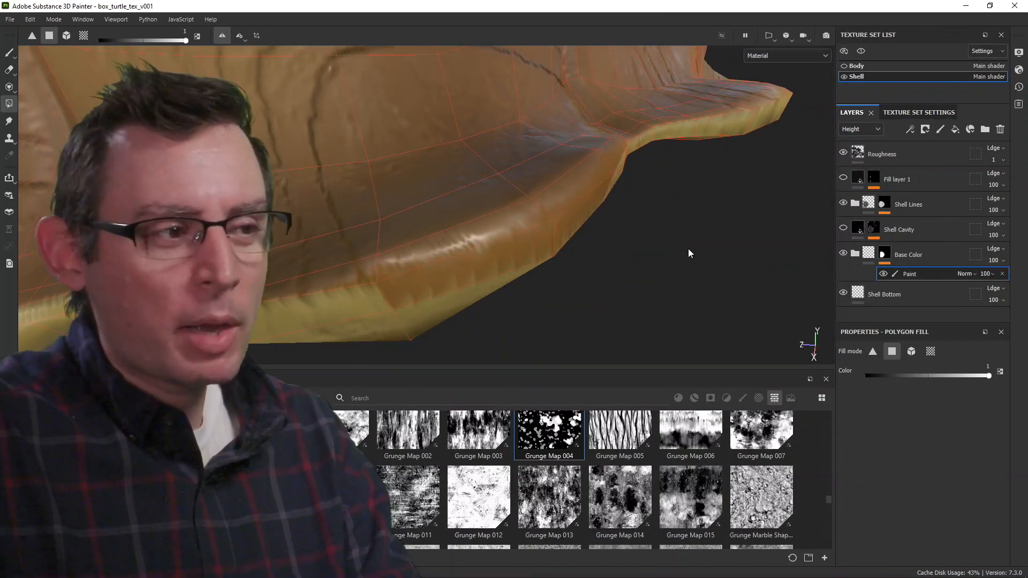
# Set the Polygon Fill value to 0 and remove individual polygons along the shell's lower rim from the Base Color mask.
pyautogui.keyDown('alt'); pyautogui.moveTo(688, 248); pyautogui.dragTo(635, 243); pyautogui.keyUp('alt')
pyautogui.keyDown('alt'); pyautogui.moveTo(712, 288); pyautogui.dragTo(545, 270); pyautogui.keyUp('alt')
pyautogui.press('x')
pyautogui.click(462, 287)
pyautogui.click(504, 287)
pyautogui.keyDown('alt'); pyautogui.moveTo(465, 278); pyautogui.dragTo(518, 263); pyautogui.keyUp('alt')
pyautogui.keyDown('alt'); pyautogui.moveTo(519, 264); pyautogui.dragTo(482, 267, button='right'); pyautogui.keyUp('alt')
pyautogui.keyDown('alt'); pyautogui.moveTo(358, 275); pyautogui.dragTo(510, 171); pyautogui.keyUp('alt')
pyautogui.click(499, 259)
# Reactivate the Paint brush on the Base Color mask and bring the shell's outer rim into view.
pyautogui.keyDown('alt'); pyautogui.moveTo(602, 193); pyautogui.dragTo(506, 166); pyautogui.keyUp('alt')
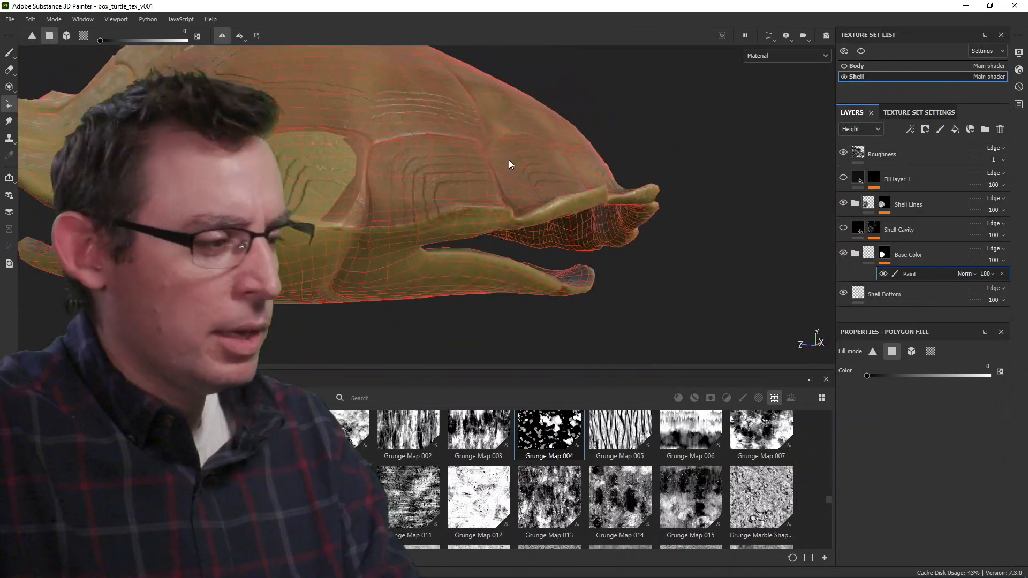
pyautogui.press('1')
pyautogui.moveTo(633, 160)
pyautogui.keyDown('alt'); pyautogui.mouseDown()
pyautogui.moveTo(569, 151)
pyautogui.moveTo(571, 131)
pyautogui.moveTo(599, 207)
pyautogui.mouseUp(); pyautogui.keyUp('alt')
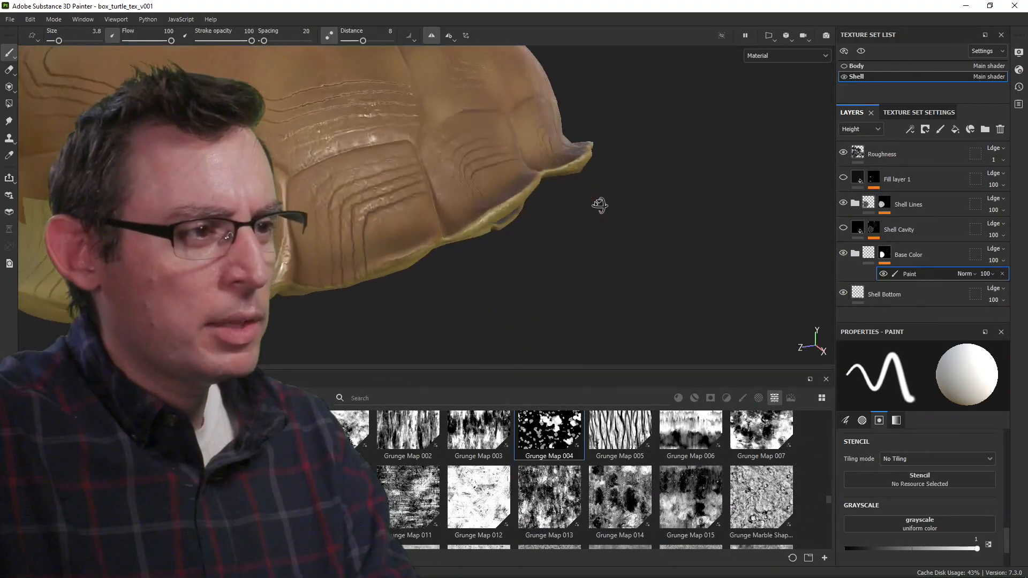